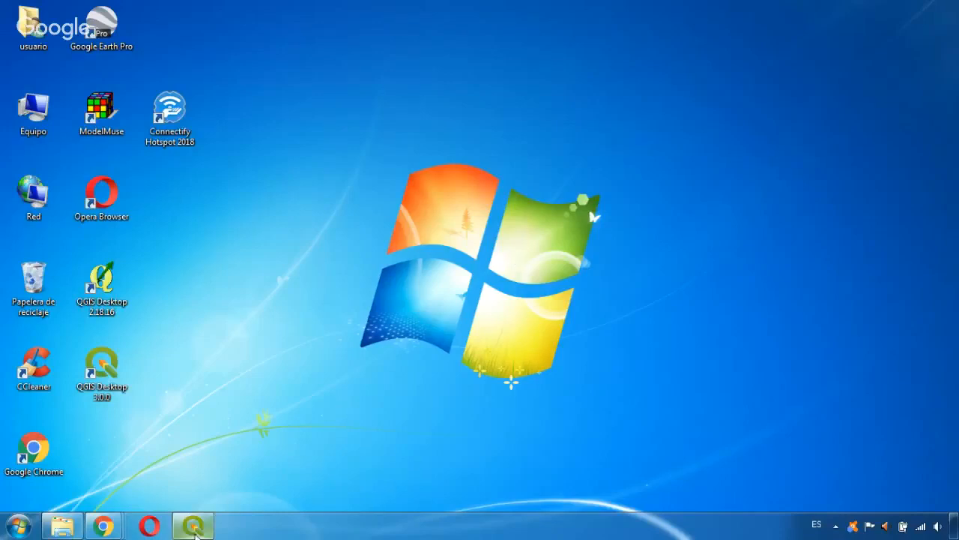
# - Restore the QGIS window showing the DEM_area_model and Area_model layers
pyautogui.click(194, 527)
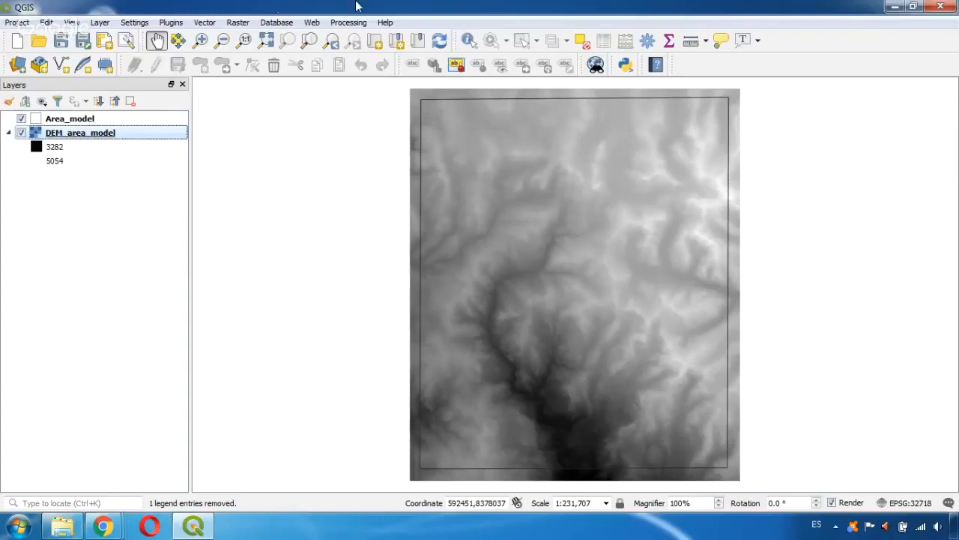
pyautogui.rightClick(131, 129)
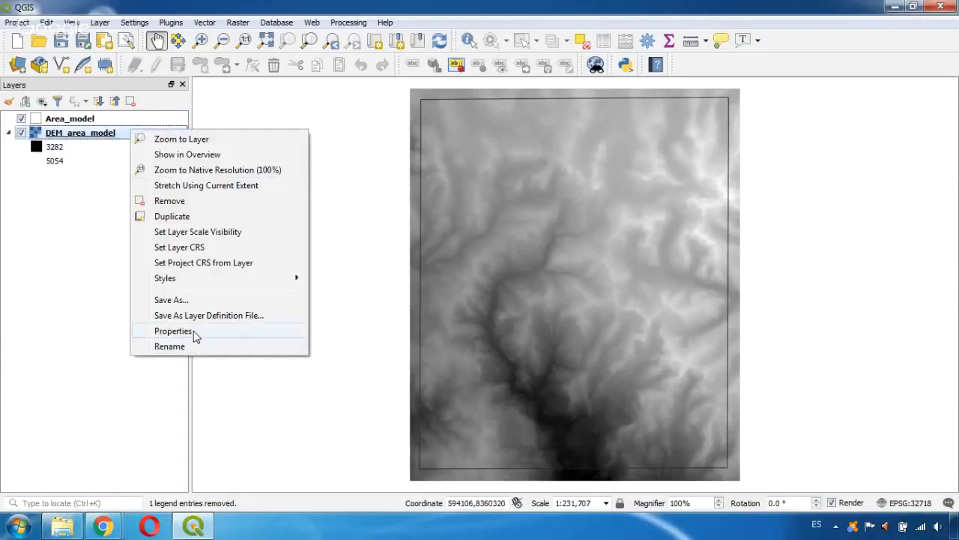
pyautogui.click(192, 333)
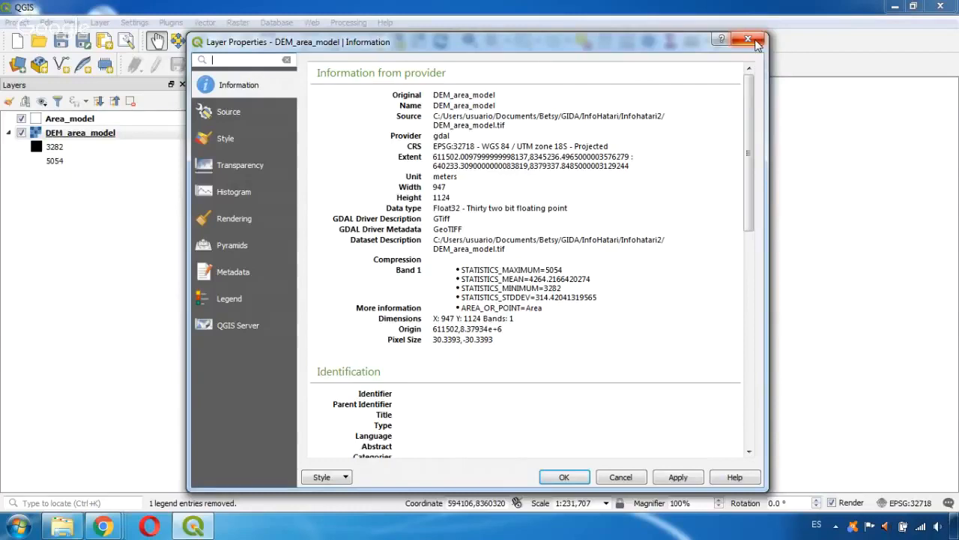
# - Start Raster Translate on DEM_area_model with the output projection overridden to project CRS EPSG:32718
pyautogui.click(756, 45)
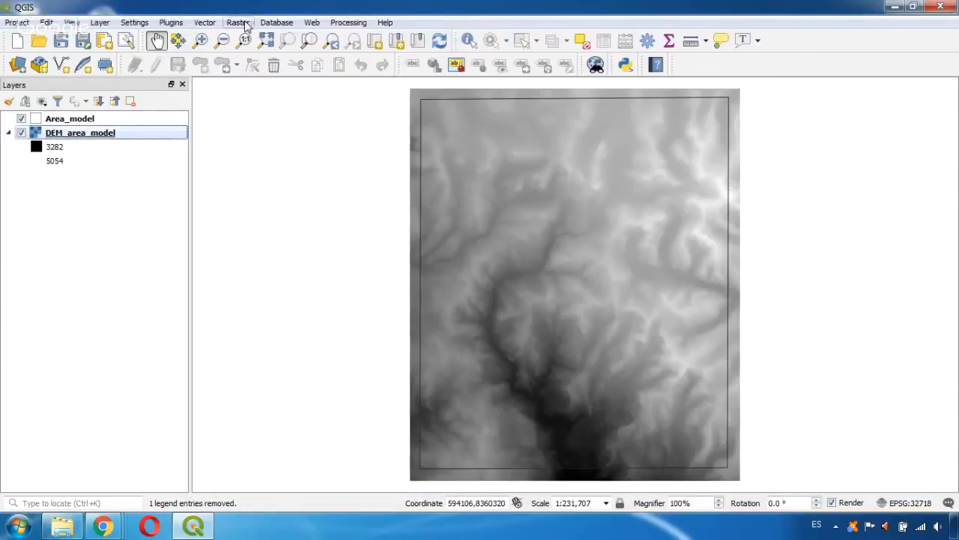
pyautogui.click(244, 26)
pyautogui.moveTo(265, 131)
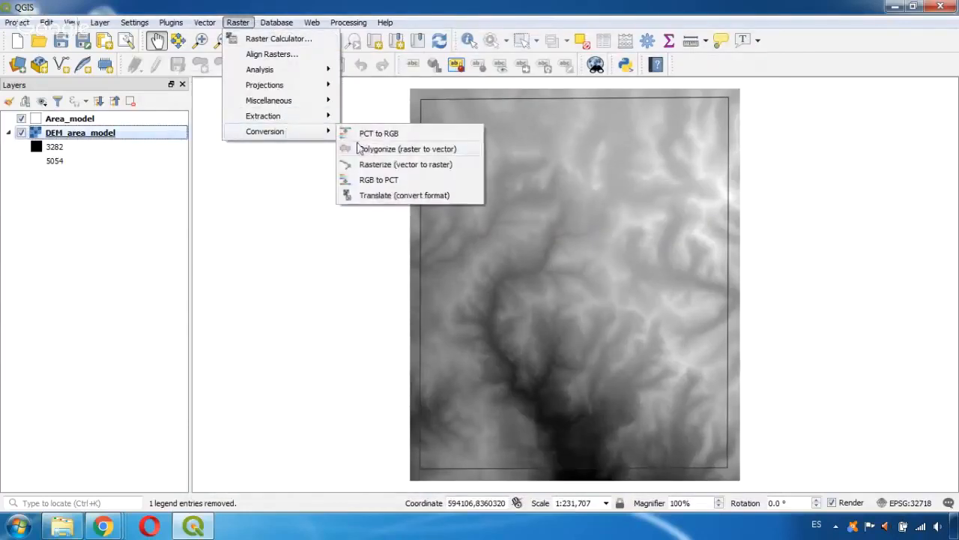
pyautogui.click(383, 196)
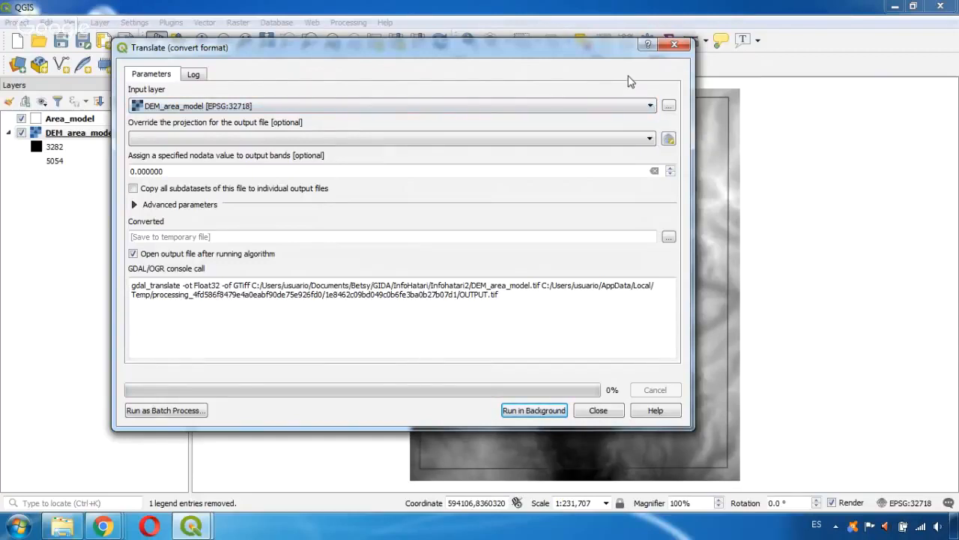
pyautogui.click(592, 106)
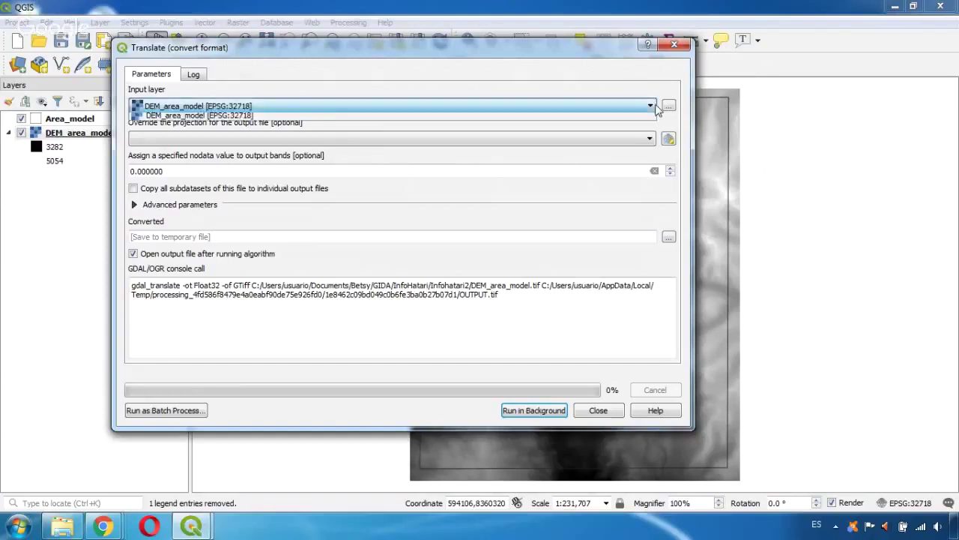
pyautogui.click(587, 94)
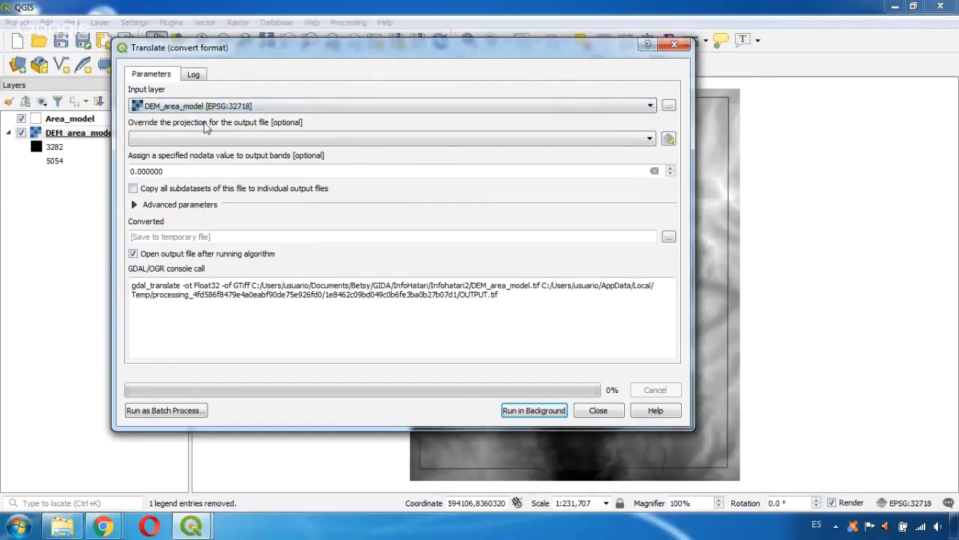
pyautogui.click(650, 139)
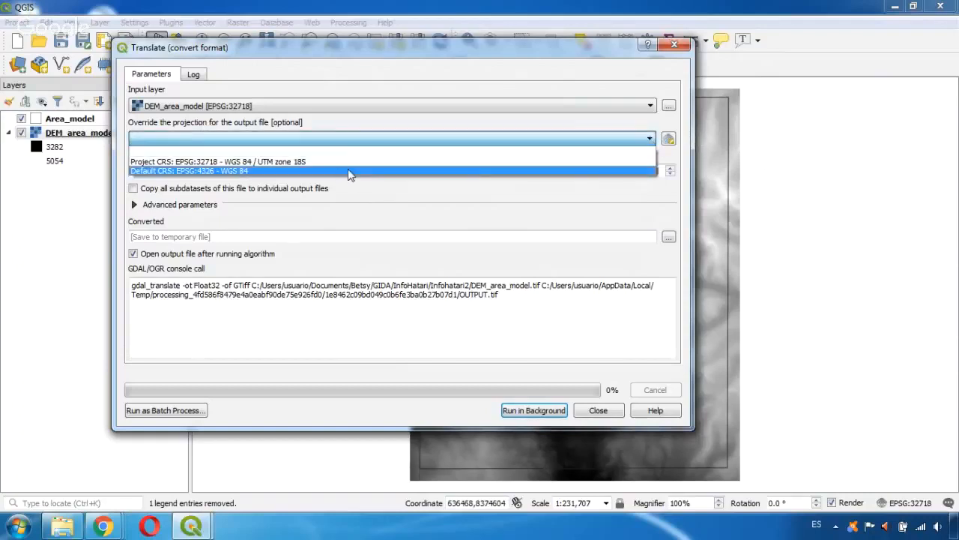
pyautogui.click(310, 163)
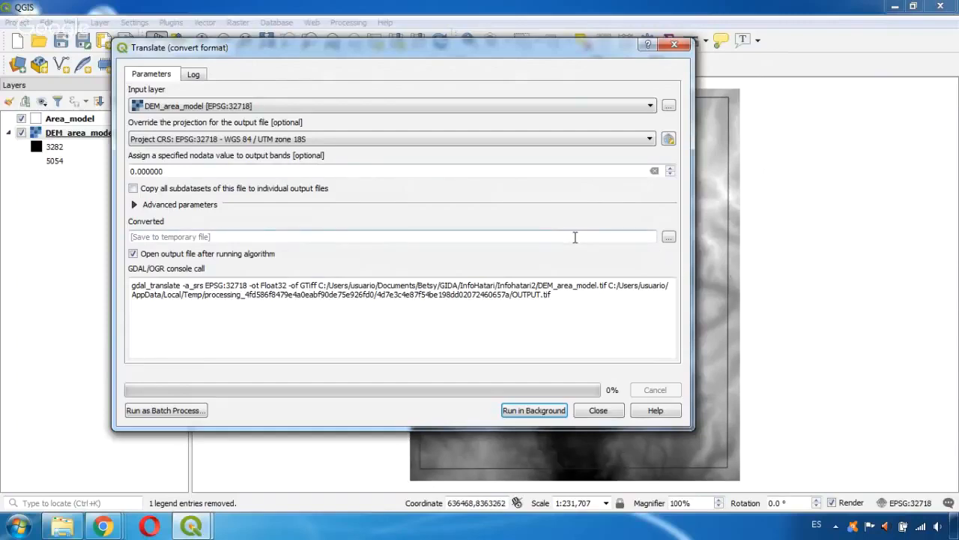
# - Save the converted output as DEM_area_model.grd (GRD format) in the Infohatari2 folder
pyautogui.click(673, 241)
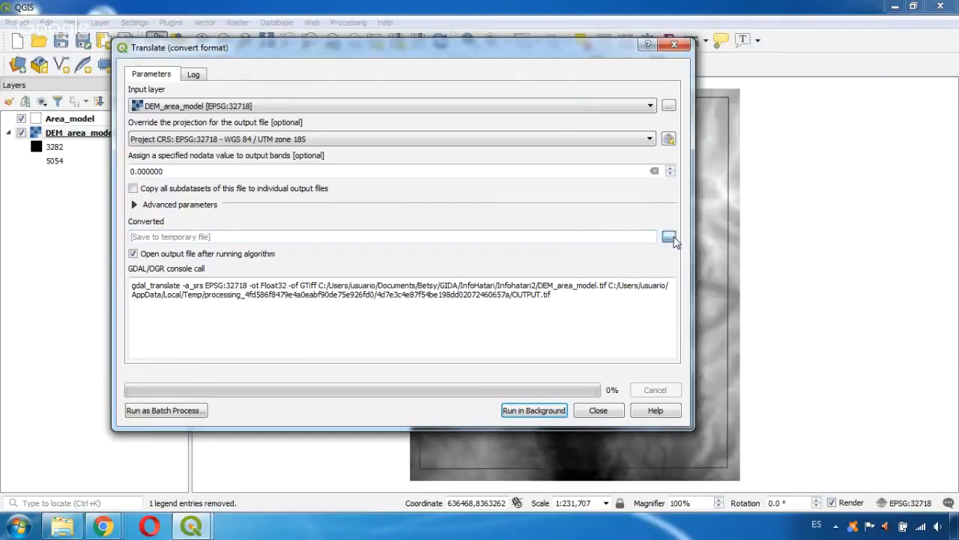
pyautogui.click(673, 240)
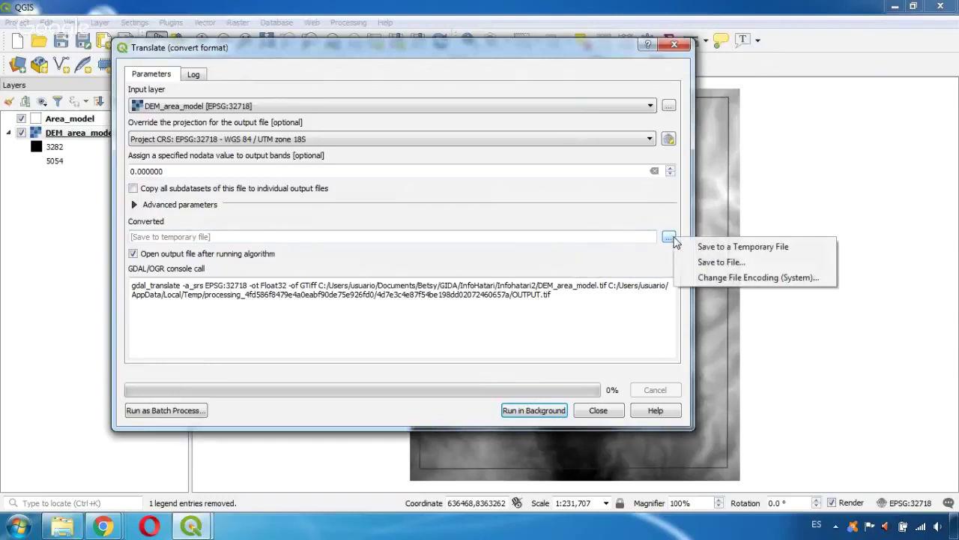
pyautogui.click(719, 262)
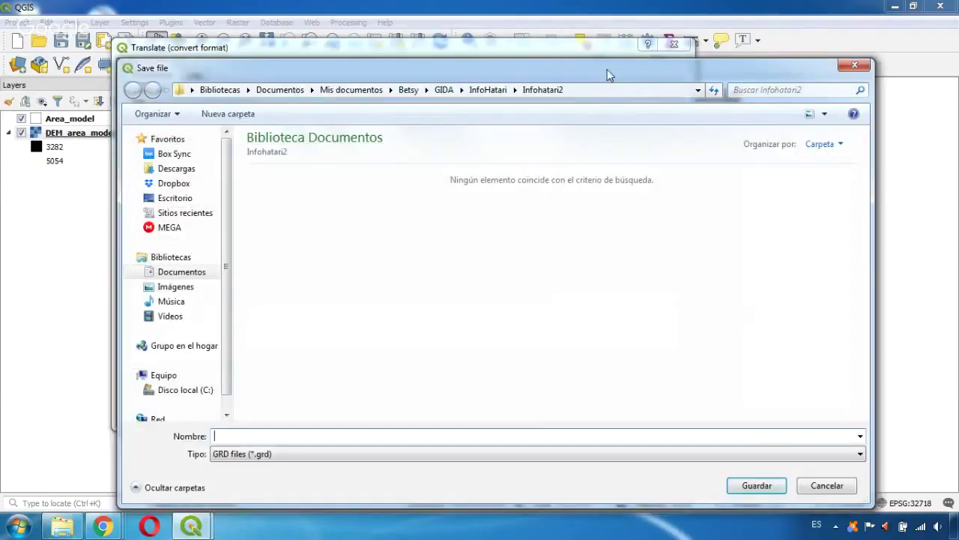
pyautogui.moveTo(607, 69); pyautogui.dragTo(599, 42)
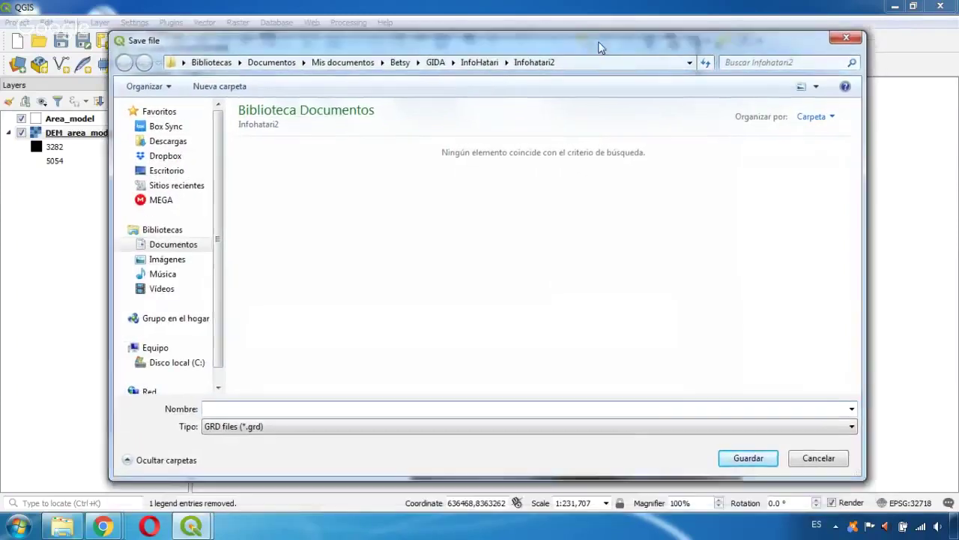
pyautogui.click(265, 427)
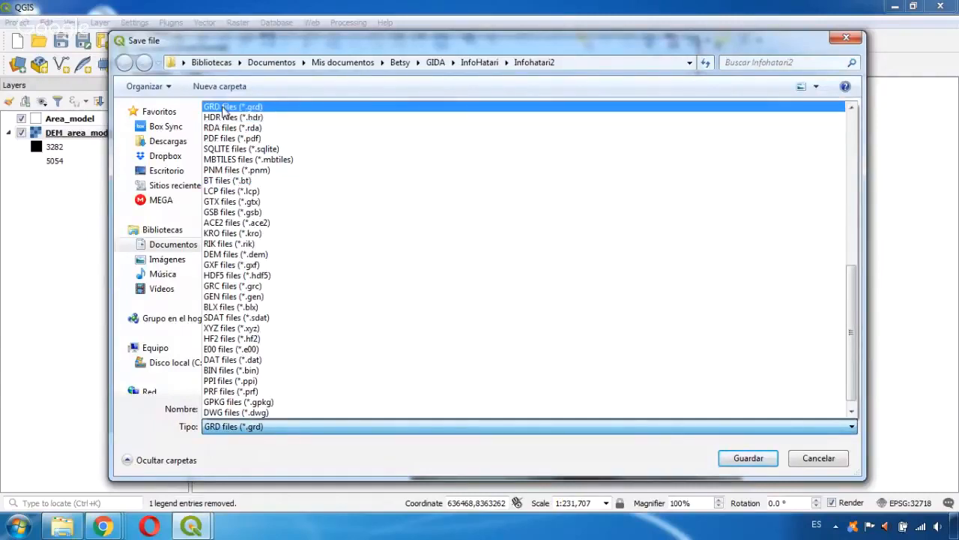
pyautogui.click(287, 110)
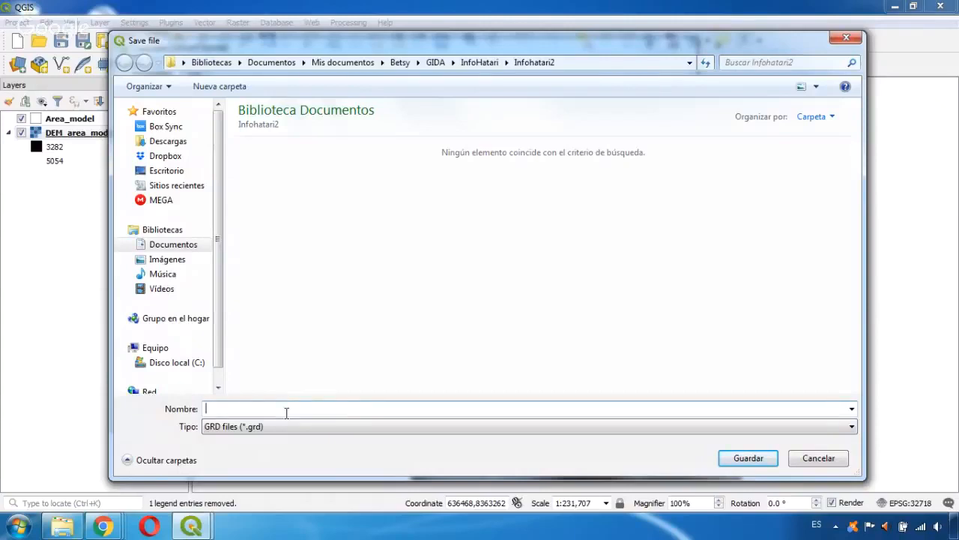
pyautogui.write('DEM')
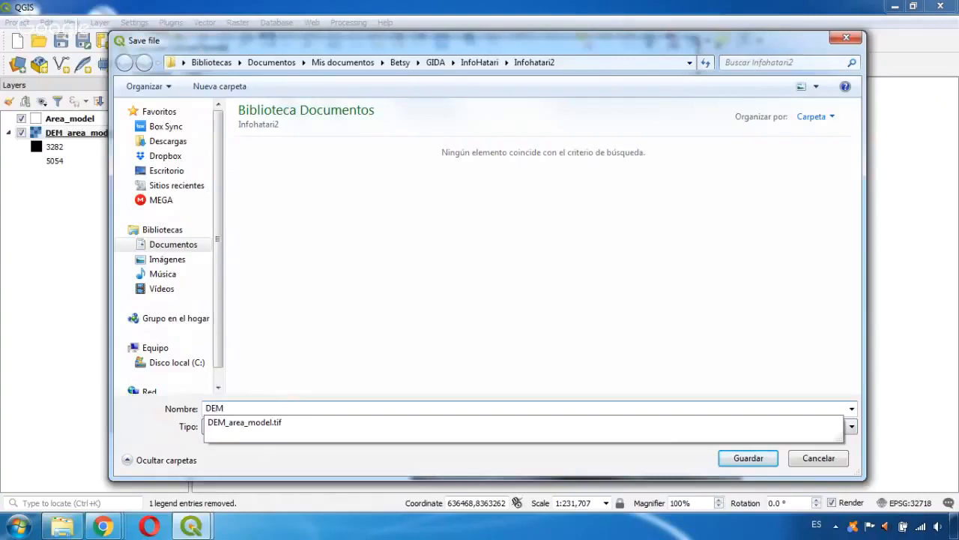
pyautogui.write('_area_model')
pyautogui.click(329, 295)
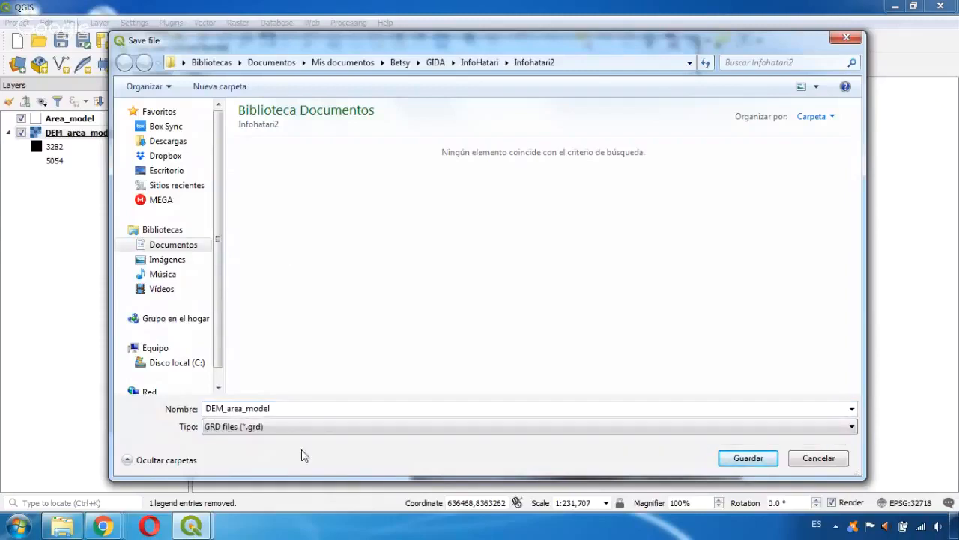
pyautogui.click(747, 459)
pyautogui.click(747, 458)
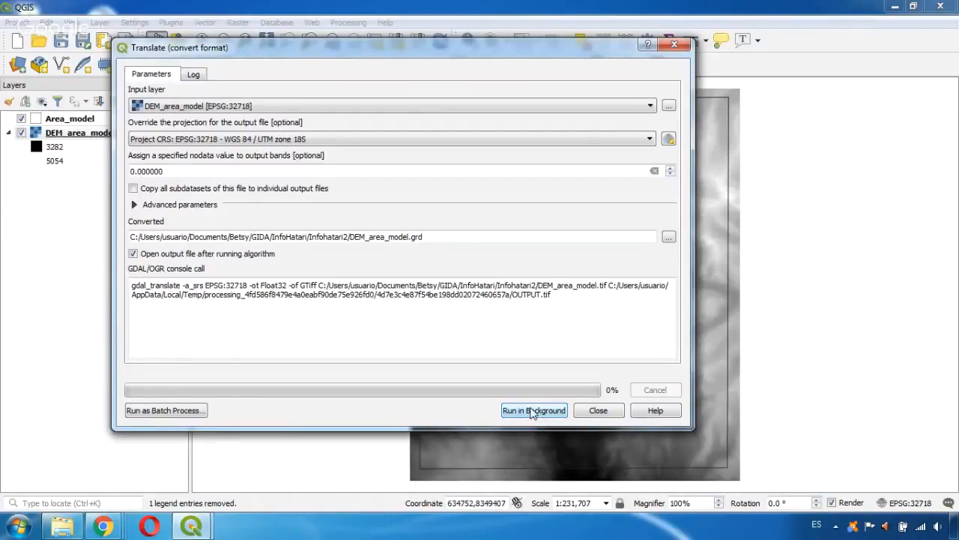
# - Run the conversion in the background and close it once the Converted layer (3239–5038) loads
pyautogui.click(532, 410)
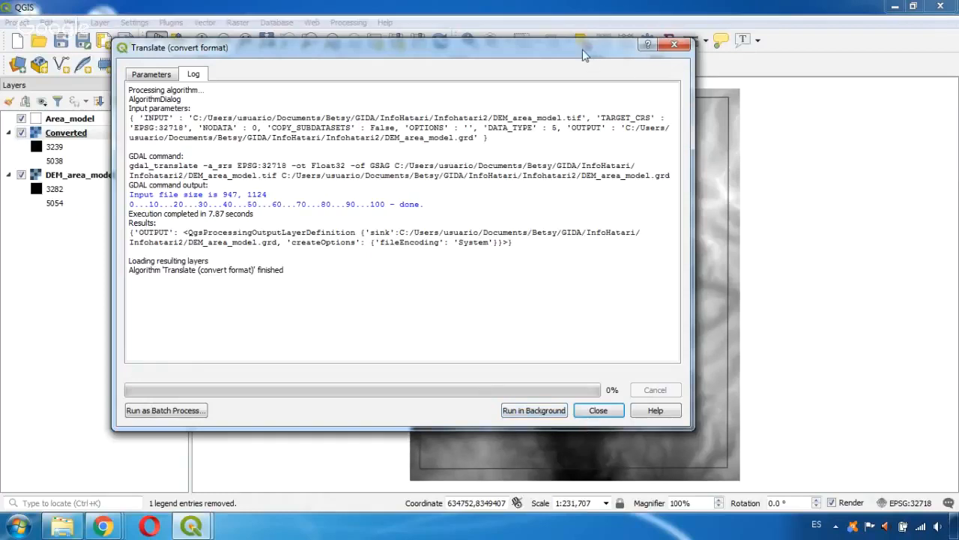
pyautogui.moveTo(585, 55); pyautogui.dragTo(605, 58)
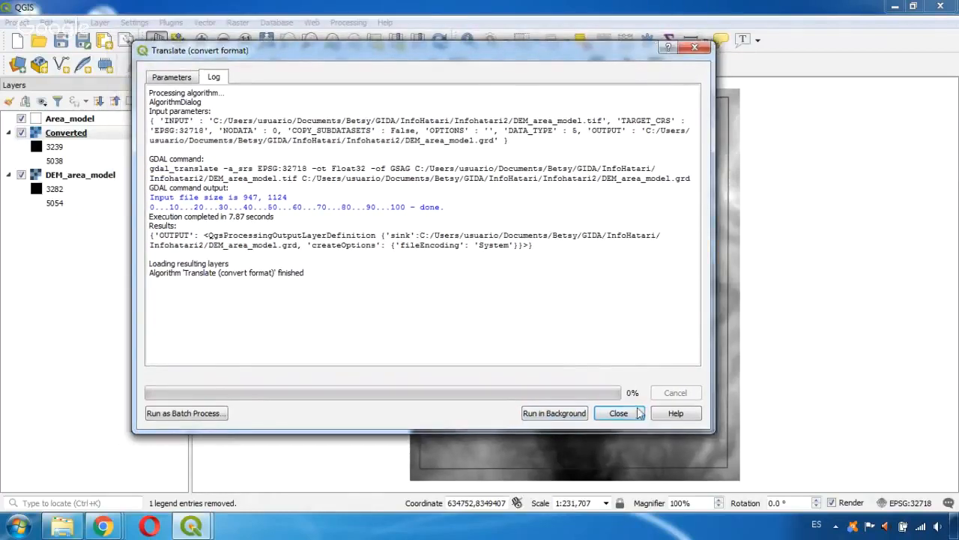
pyautogui.click(619, 419)
pyautogui.click(618, 416)
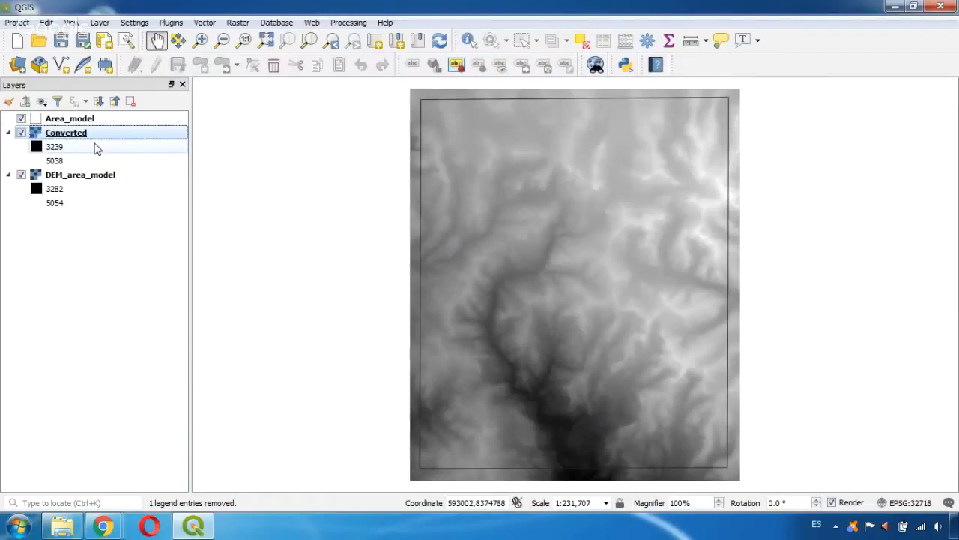
# - Launch ModelMuse and create a new MODFLOW model with no initial grid
pyautogui.click(21, 525)
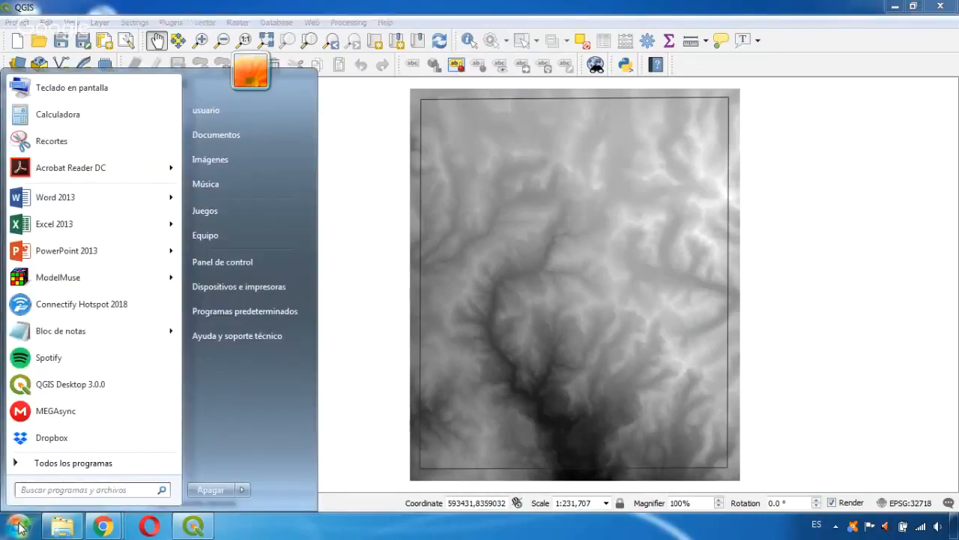
pyautogui.write('model')
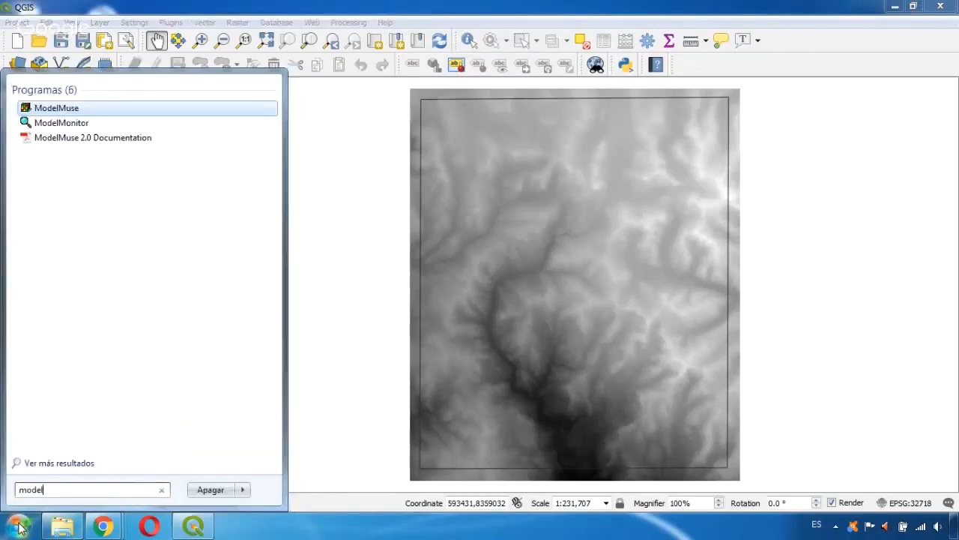
pyautogui.click(72, 109)
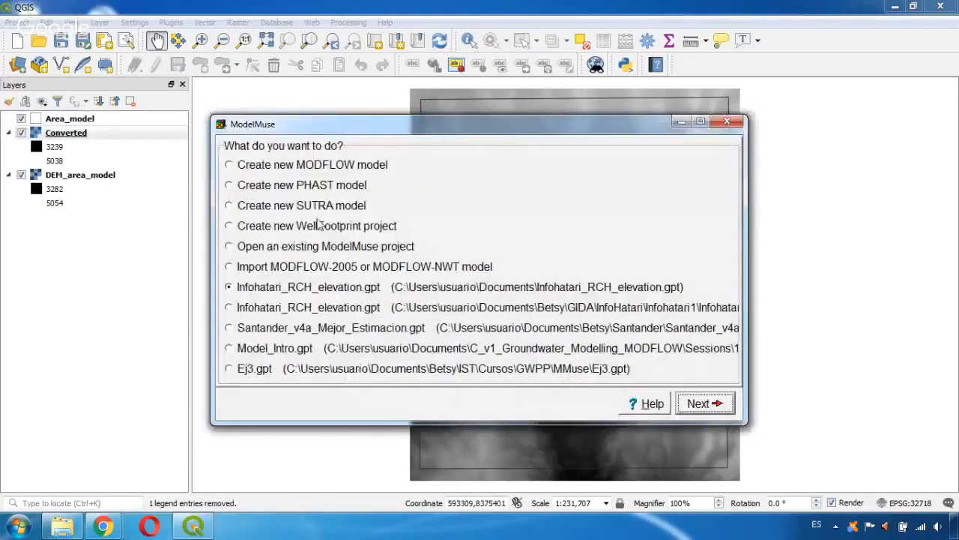
pyautogui.click(291, 167)
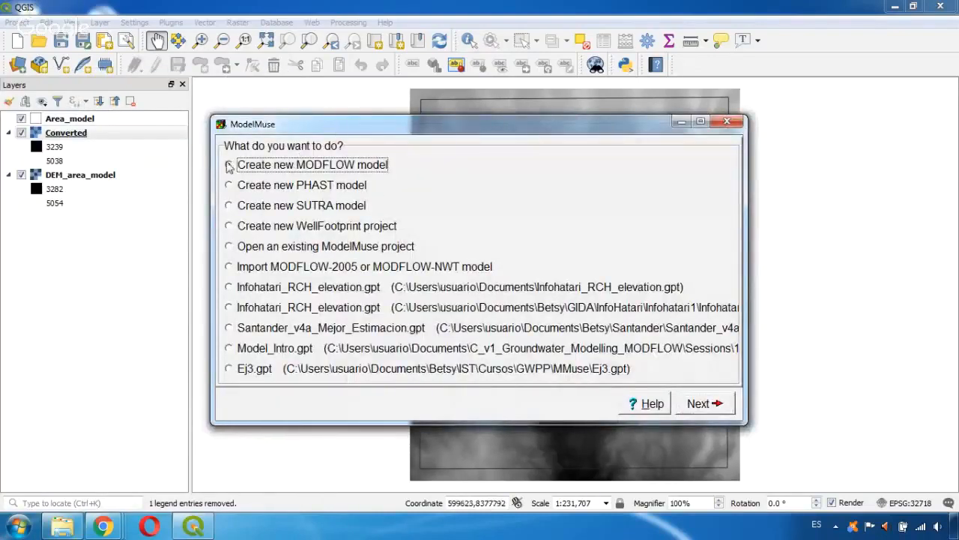
pyautogui.click(714, 404)
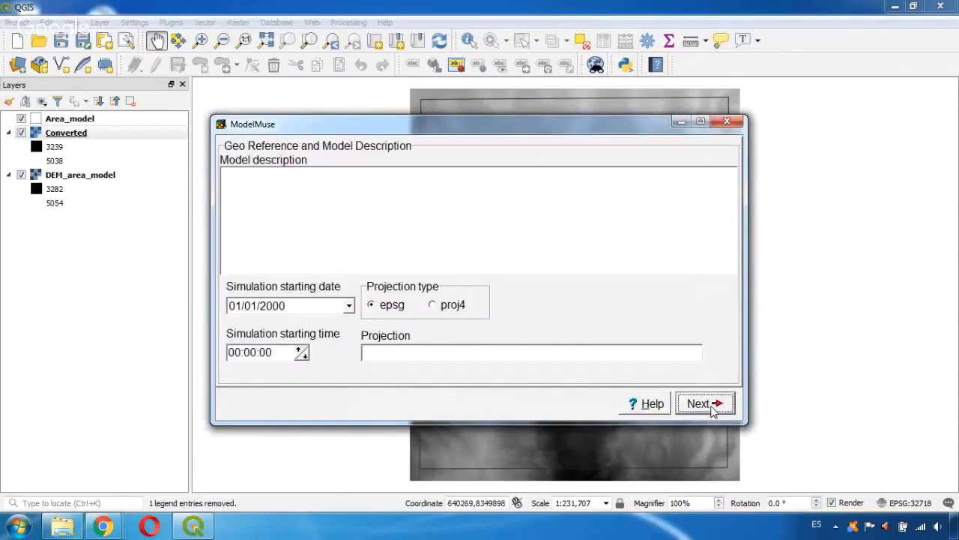
pyautogui.click(705, 404)
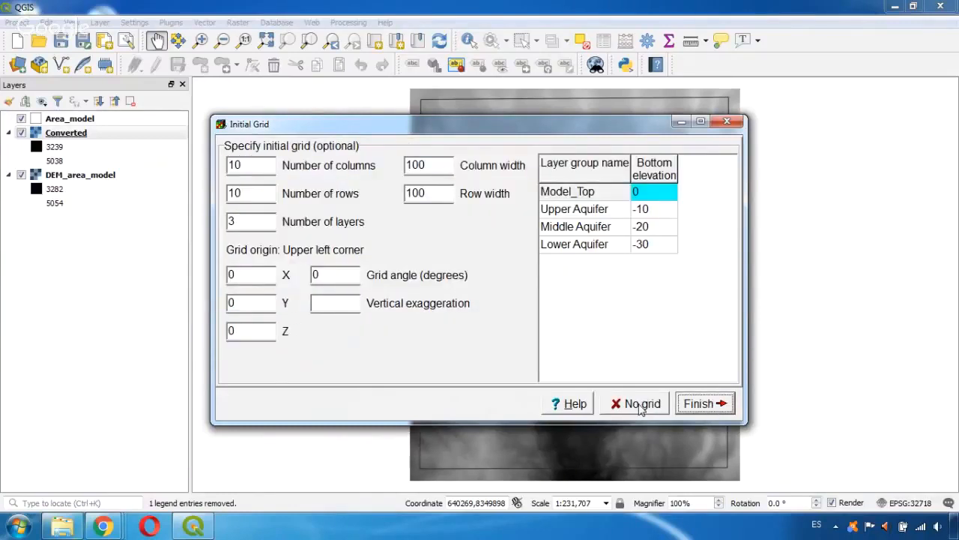
pyautogui.click(641, 407)
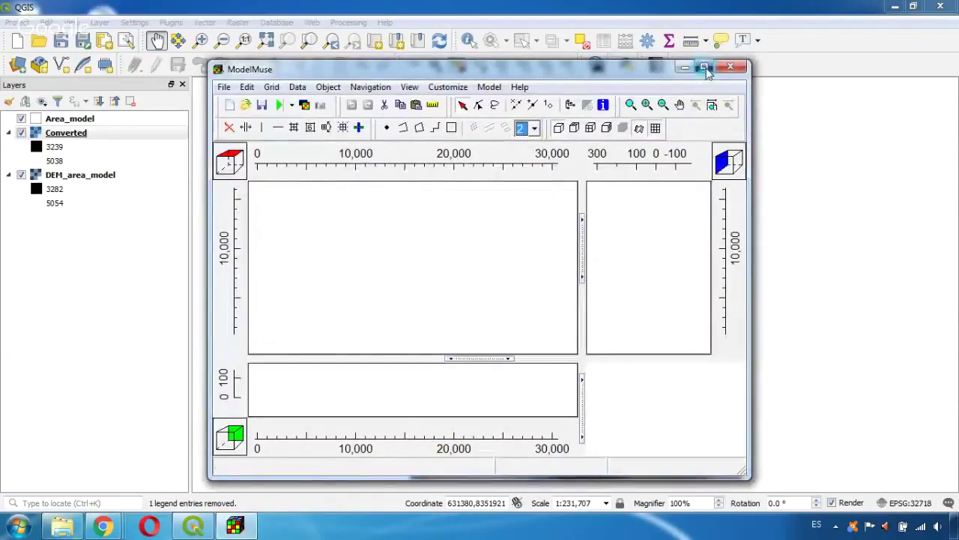
# - Maximize the ModelMuse window and bring up the File import choices
pyautogui.click(704, 68)
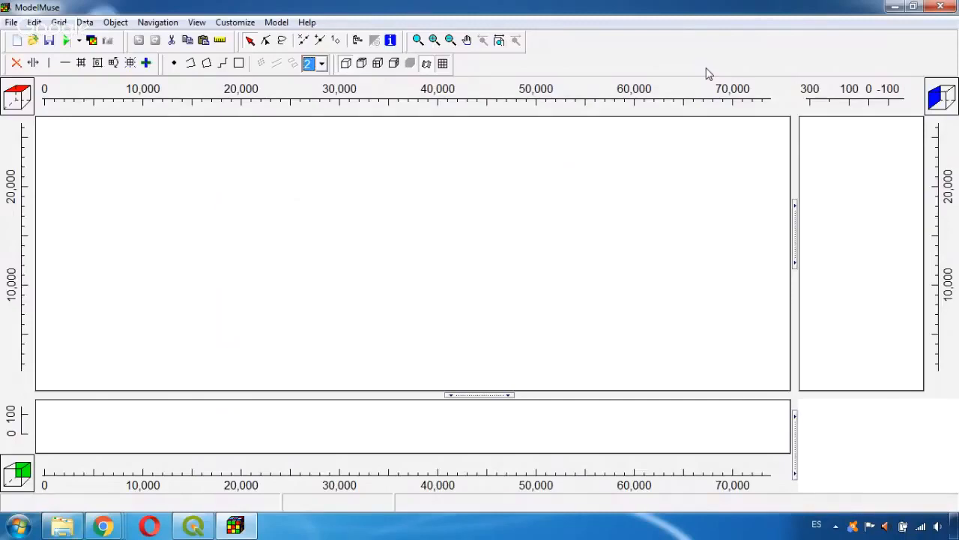
pyautogui.click(13, 24)
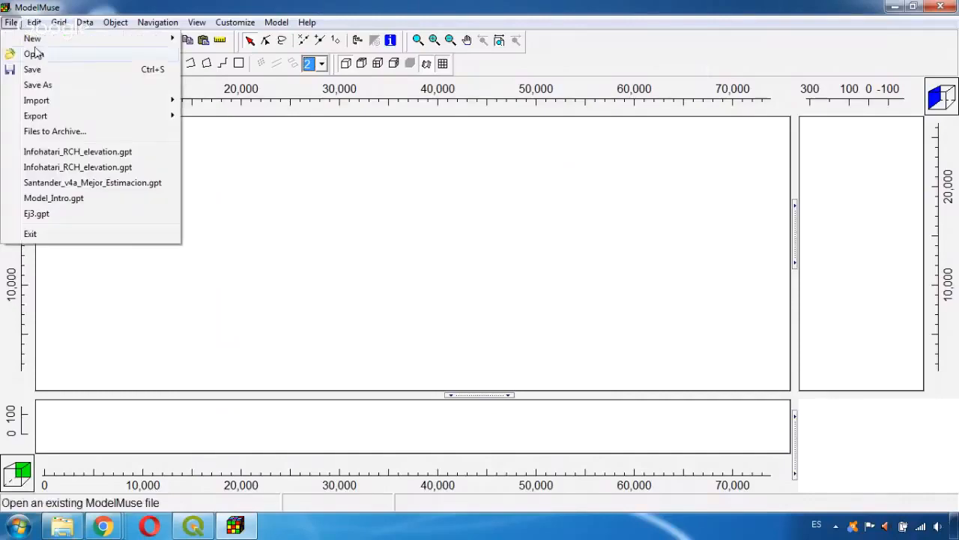
pyautogui.moveTo(36, 100)
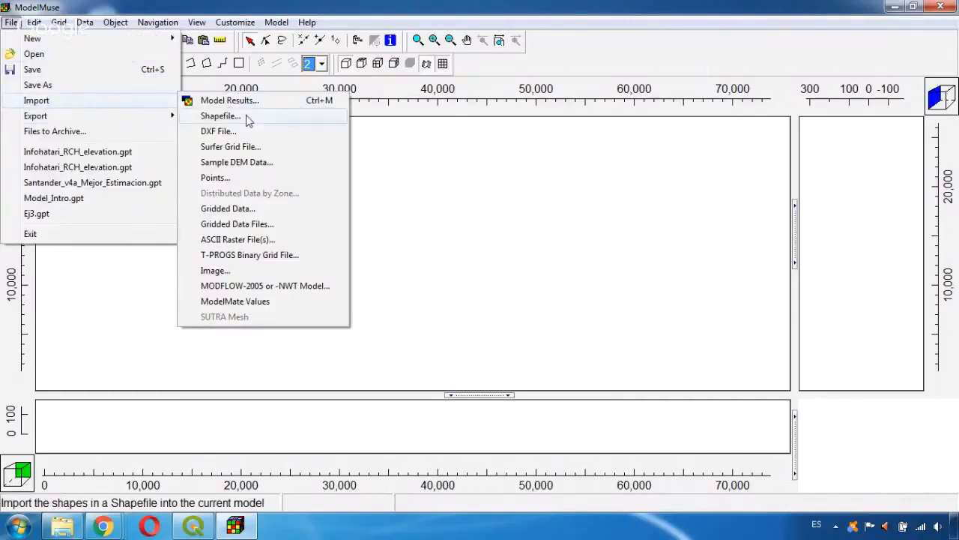
# - Import Area_model.shp as an object that sets values of enclosed cells
pyautogui.click(246, 117)
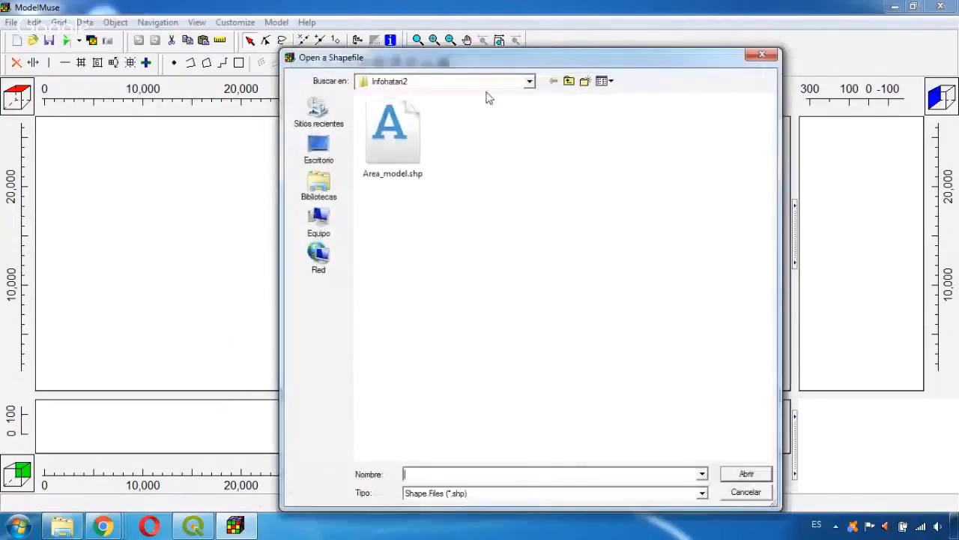
pyautogui.click(417, 143)
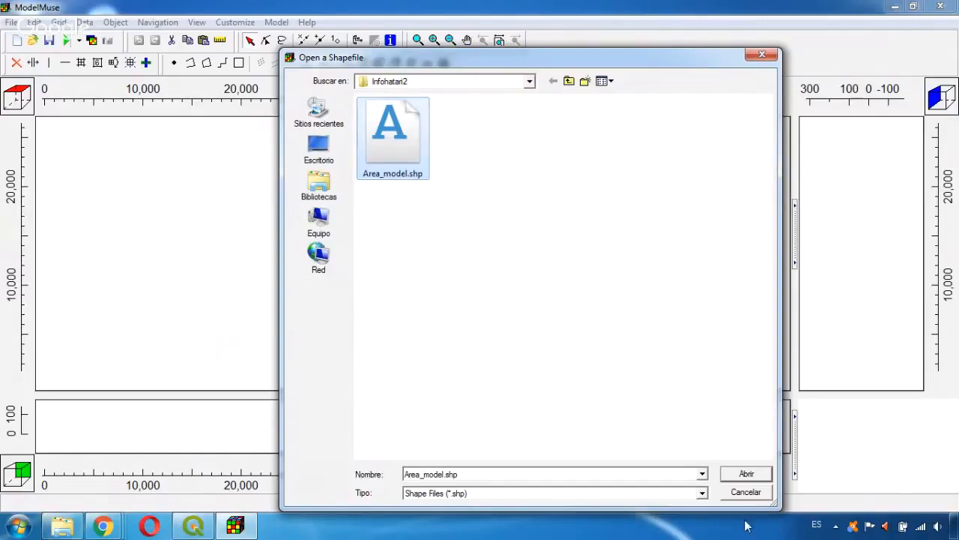
pyautogui.click(762, 477)
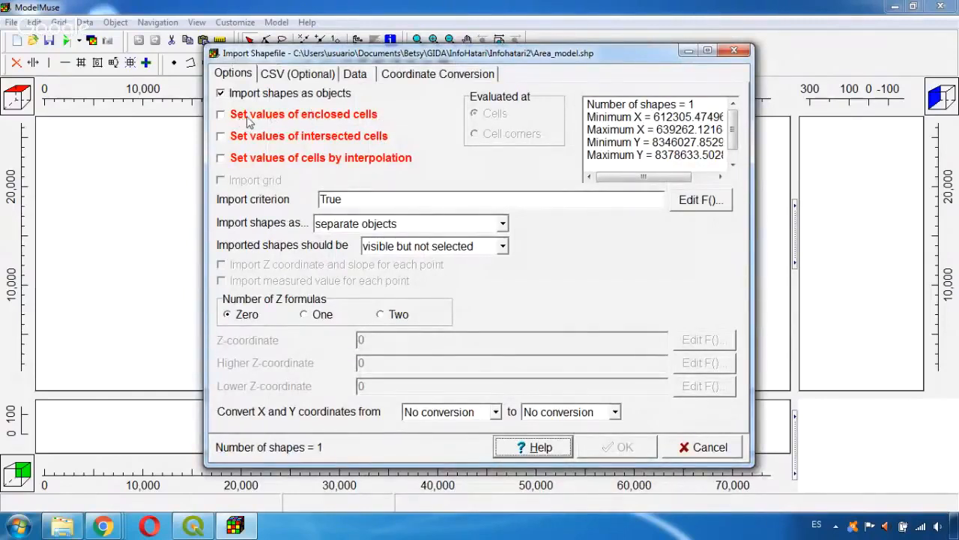
pyautogui.click(348, 119)
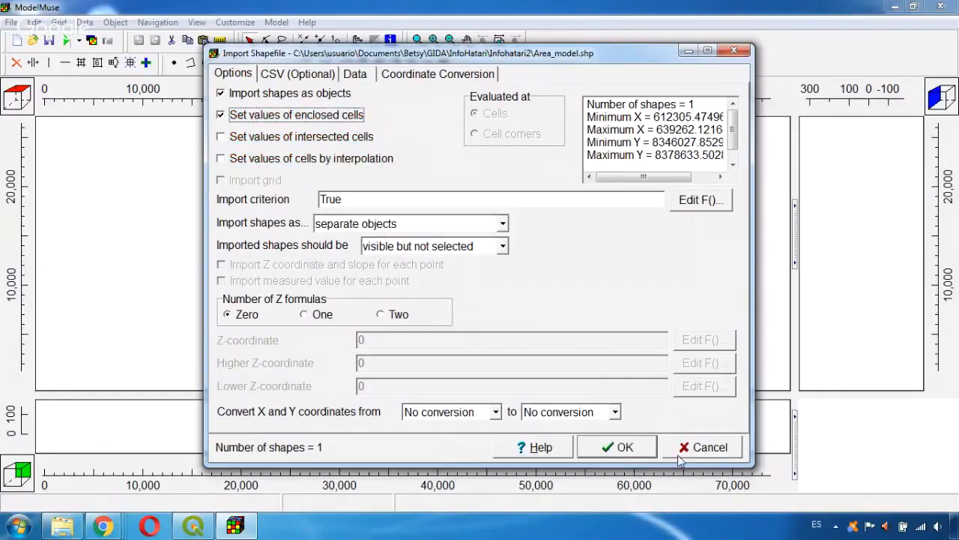
pyautogui.click(627, 446)
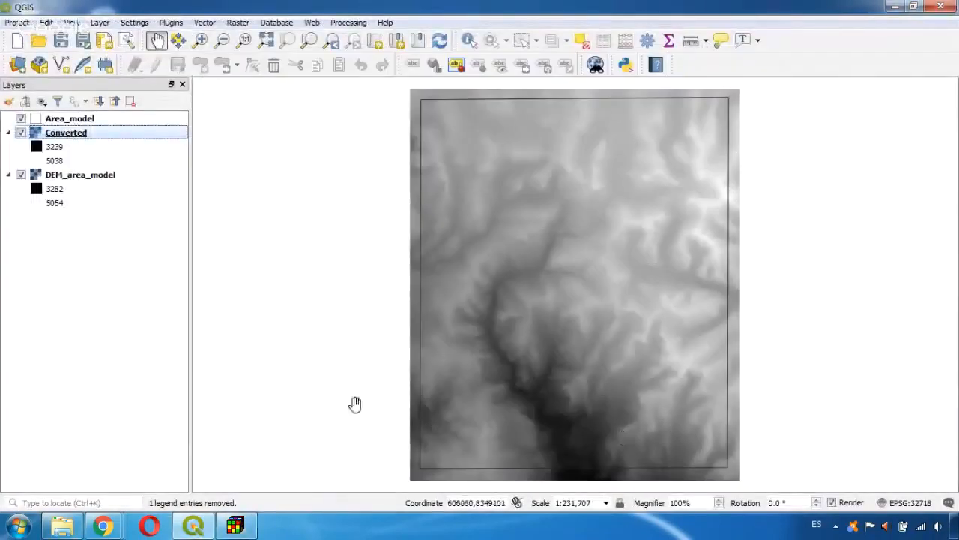
# - Bring the ModelMuse model window back to the front
pyautogui.click(236, 524)
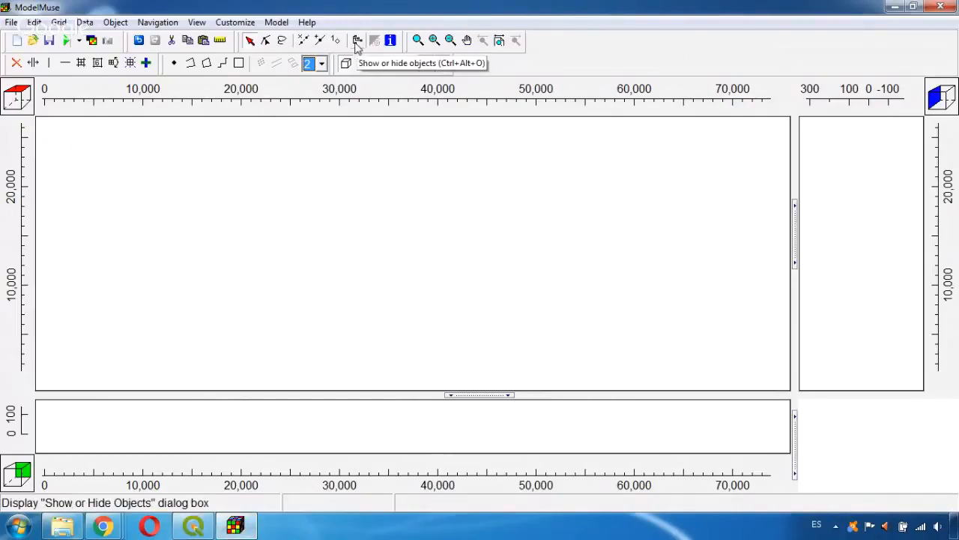
# - Locate Area_model_1 under Unused Objects and go to it so its rectangular outline is in view
pyautogui.click(357, 41)
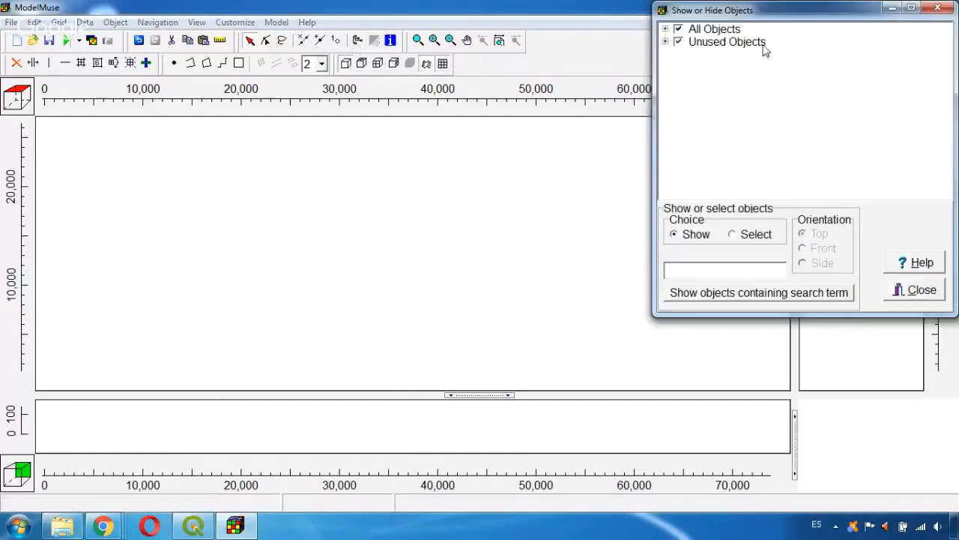
pyautogui.click(666, 42)
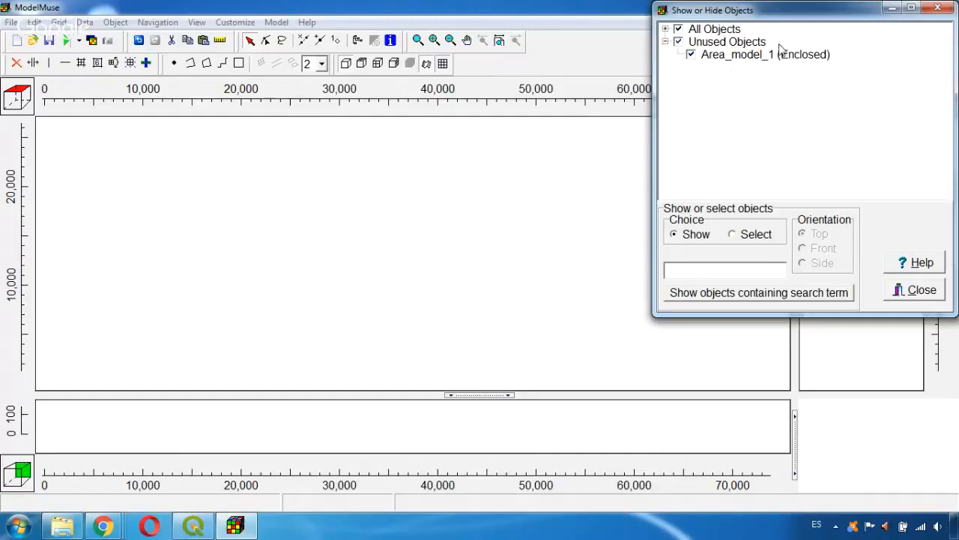
pyautogui.click(743, 56)
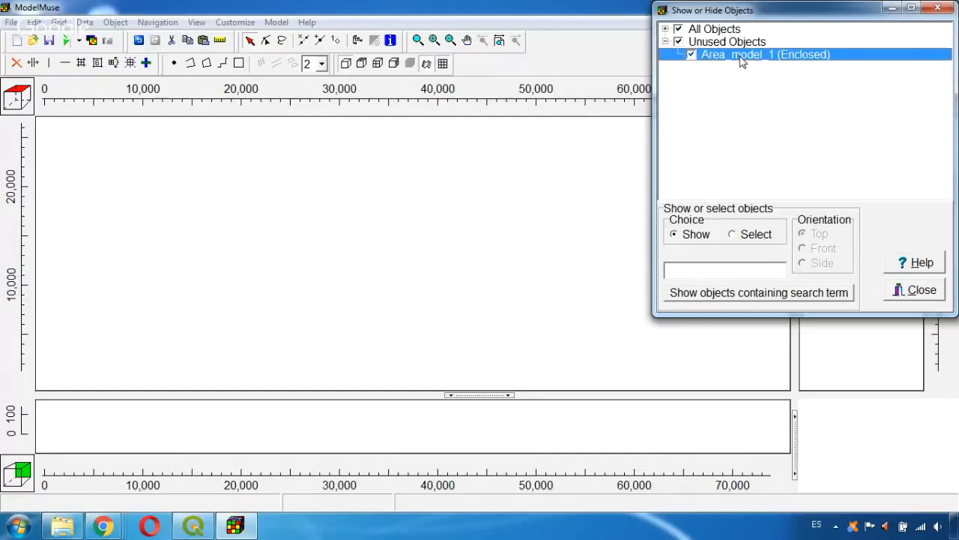
pyautogui.rightClick(742, 60)
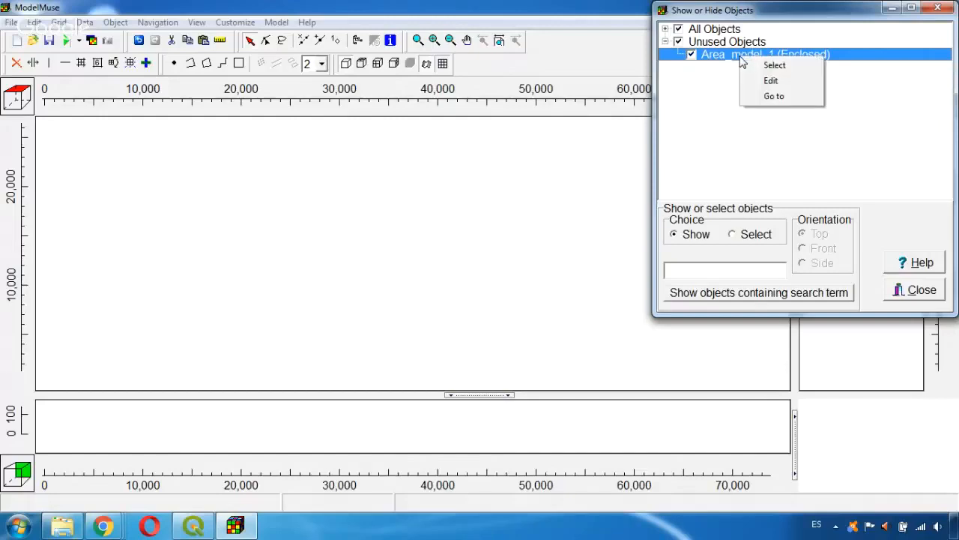
pyautogui.click(788, 100)
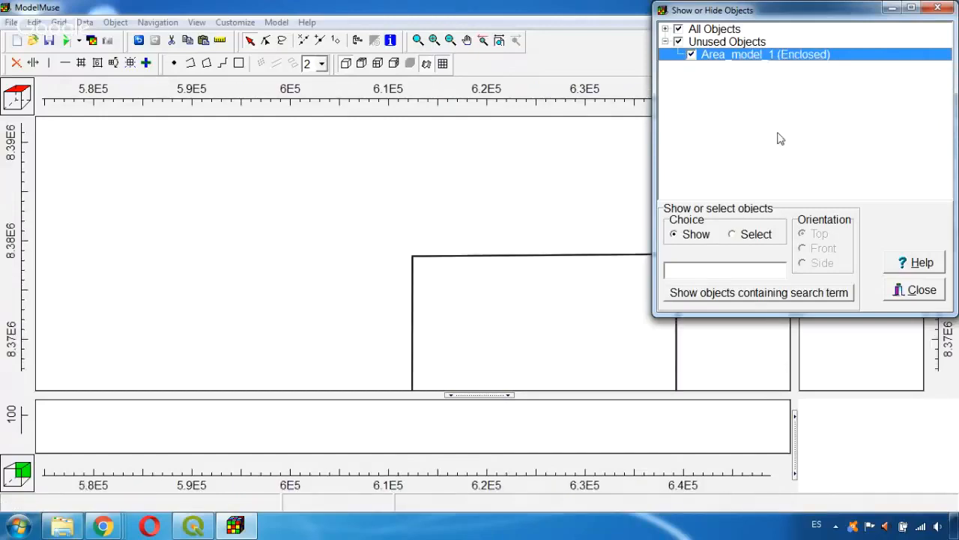
pyautogui.click(467, 41)
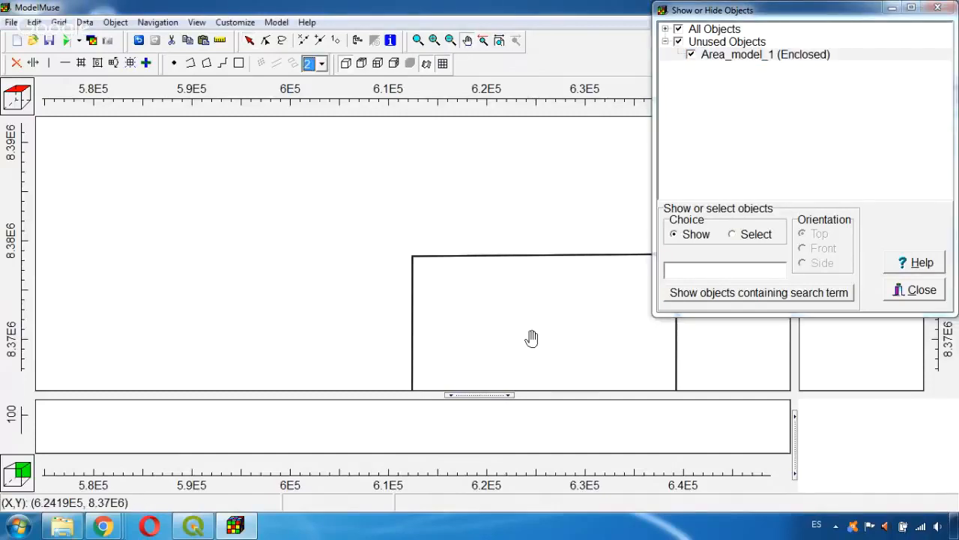
pyautogui.scroll(-2, 509, 322)
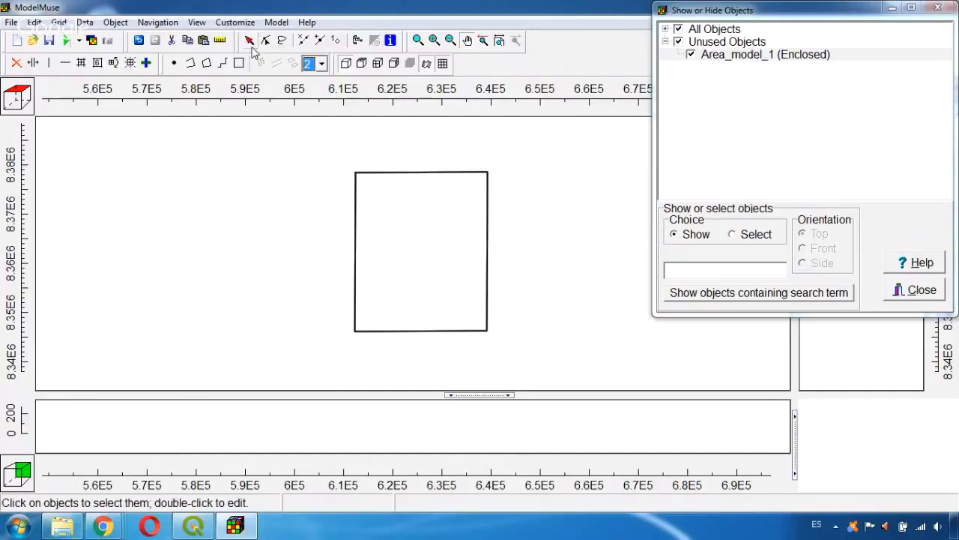
pyautogui.click(252, 44)
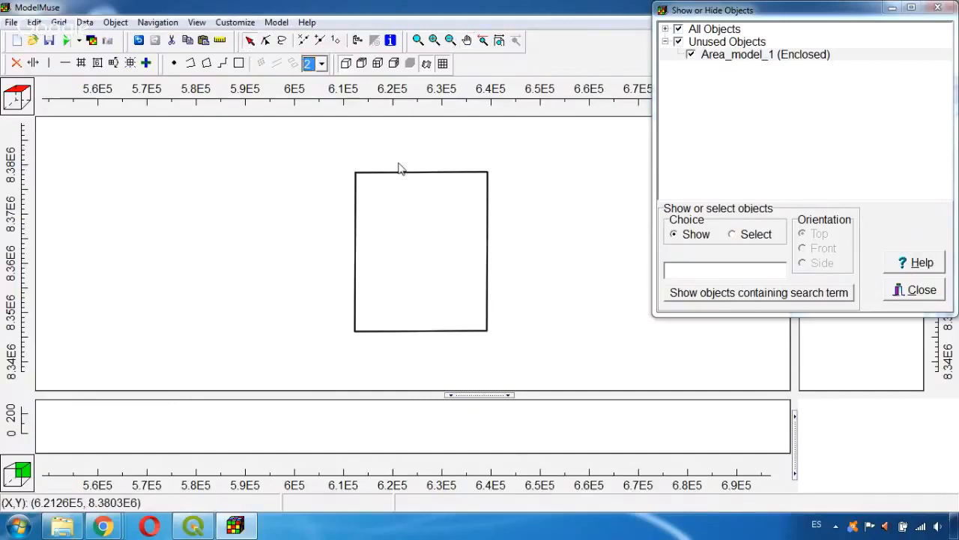
# - In Area_model_1's Object Properties, have it define a grid cell size of 250 and confirm
pyautogui.click(939, 8)
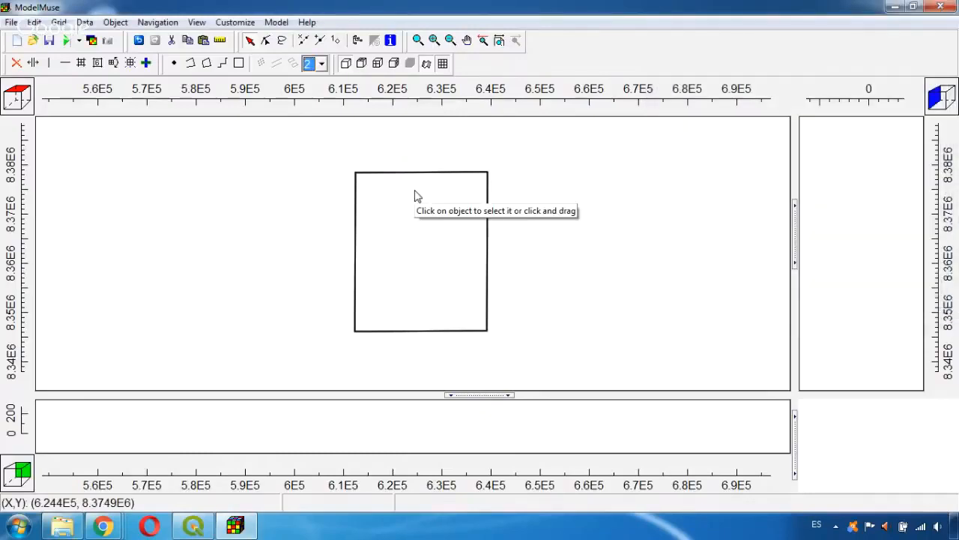
pyautogui.click(418, 196)
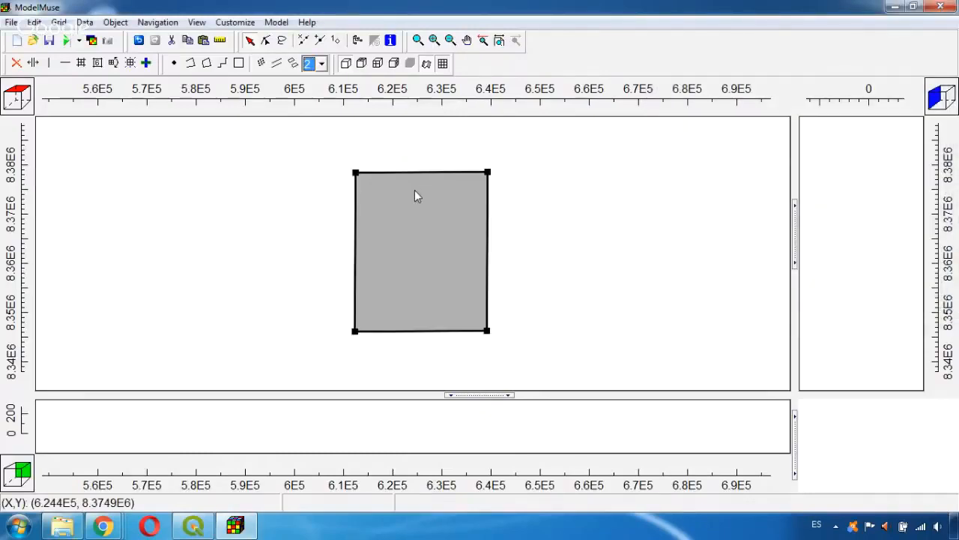
pyautogui.doubleClick(417, 196)
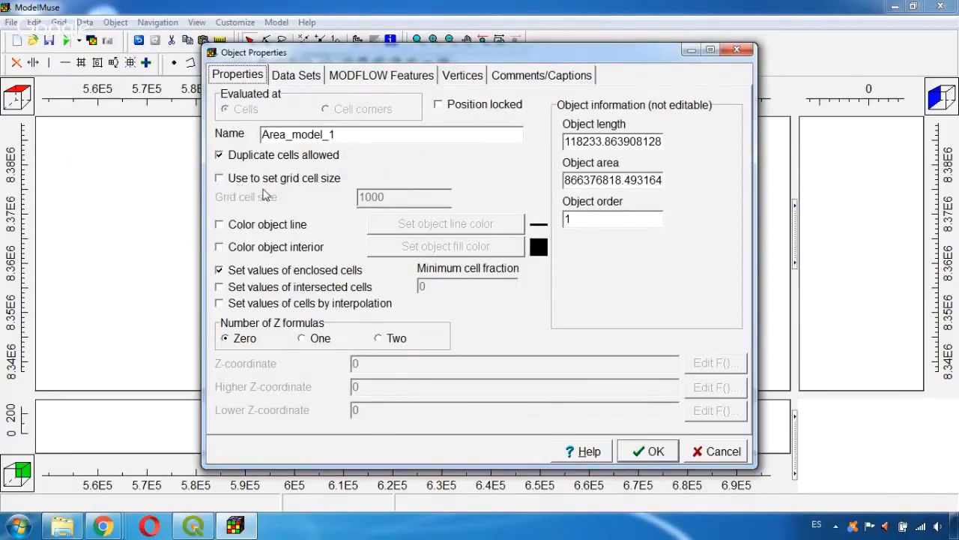
pyautogui.click(264, 183)
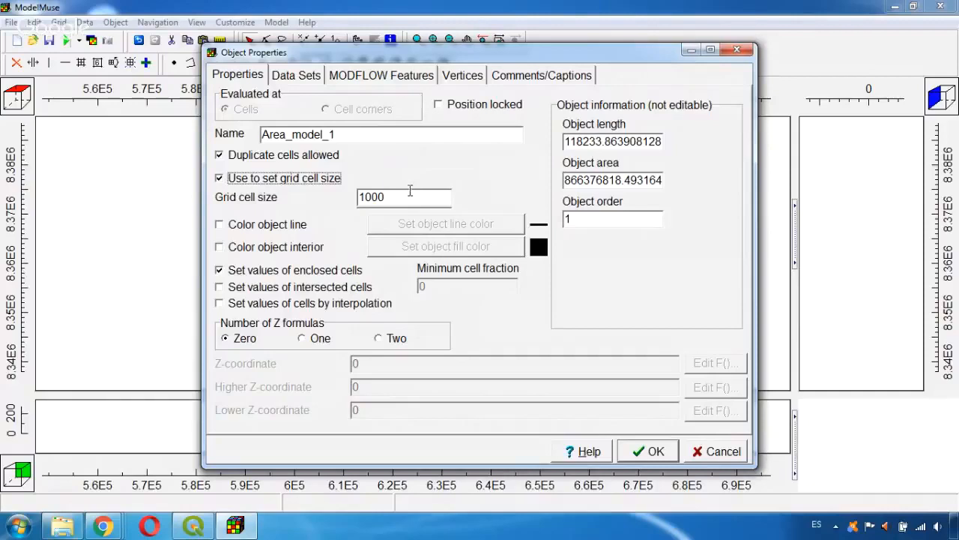
pyautogui.moveTo(418, 197); pyautogui.dragTo(375, 192)
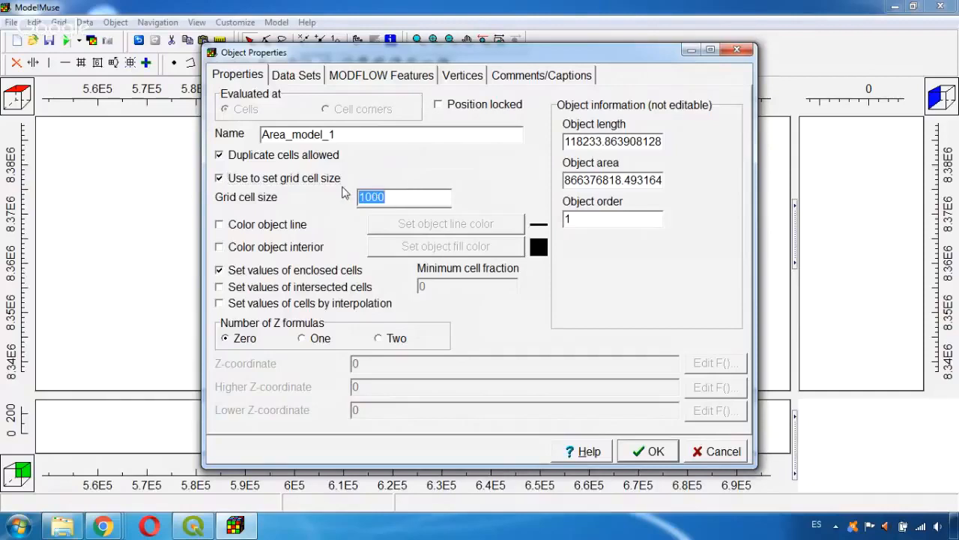
pyautogui.write('2')
pyautogui.write('50')
pyautogui.click(656, 452)
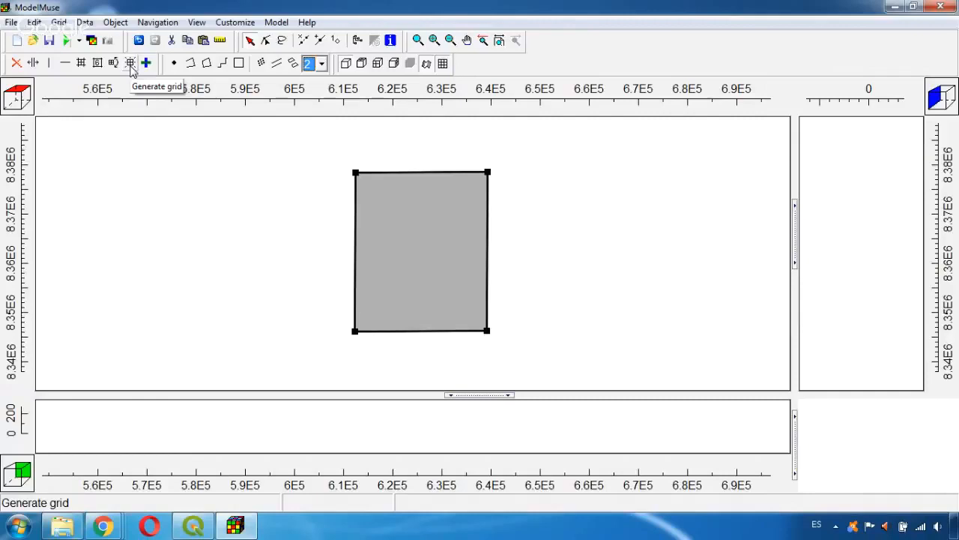
# - Generate the grid with automatic angle calculation off, keeping the angle at 0 degrees
pyautogui.click(130, 63)
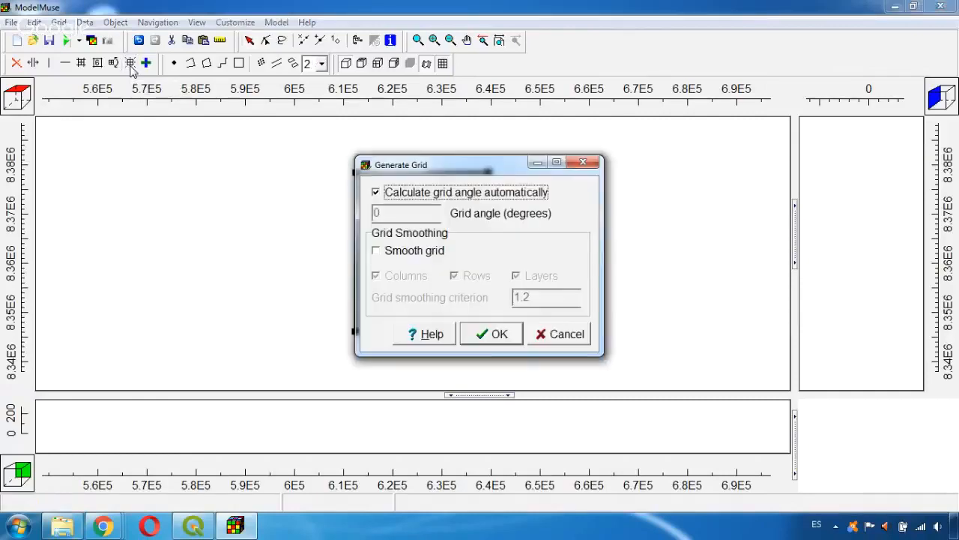
pyautogui.click(376, 193)
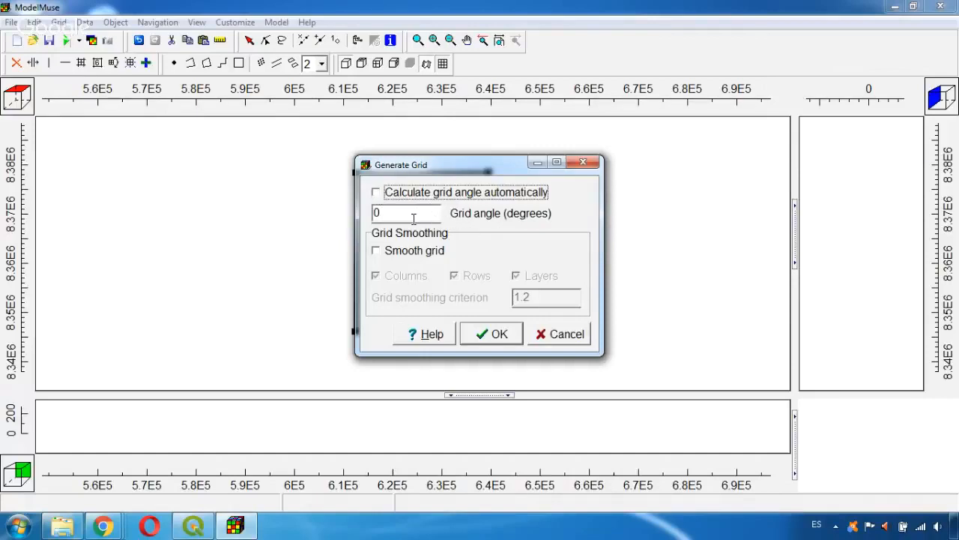
pyautogui.click(503, 338)
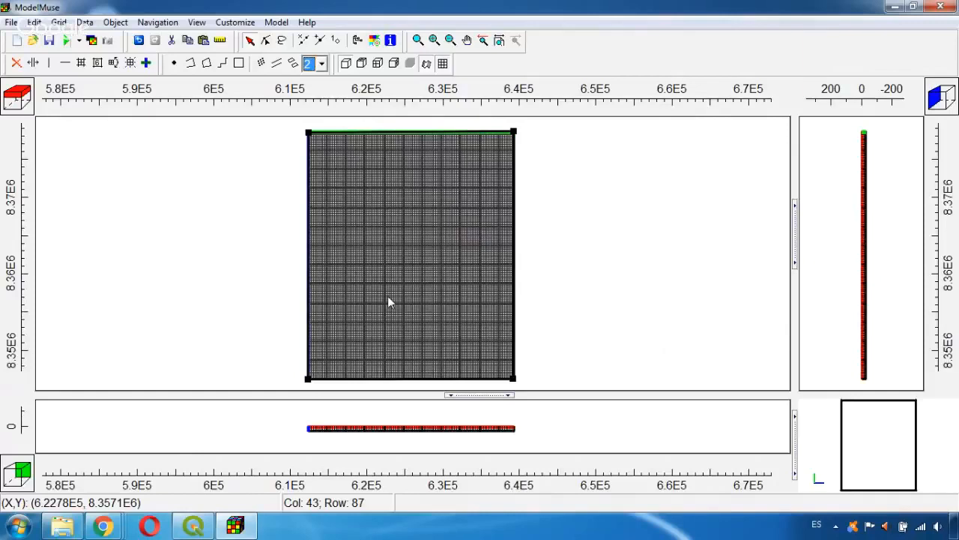
# - Import the Surfer grid file DEM_area_model.grd to reach its import settings
pyautogui.click(11, 22)
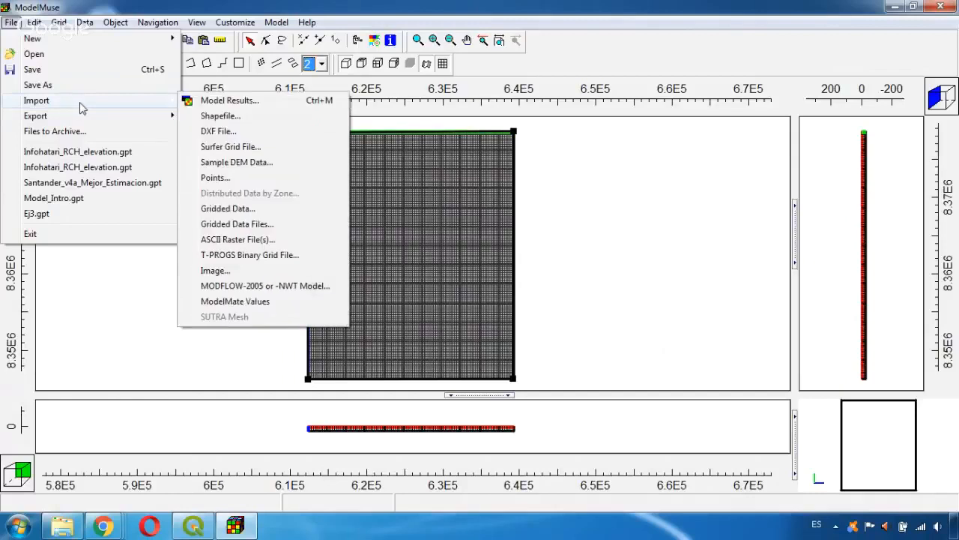
pyautogui.moveTo(36, 100)
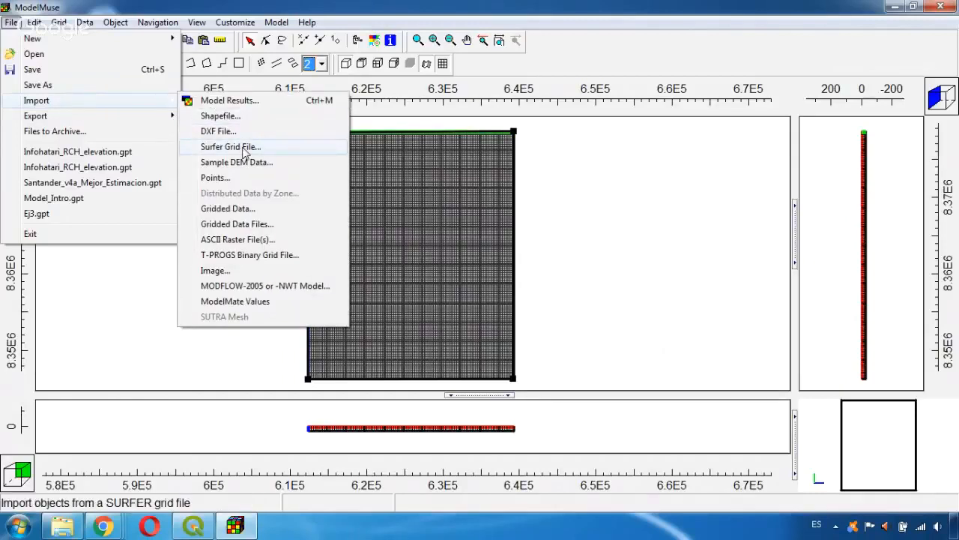
pyautogui.click(244, 147)
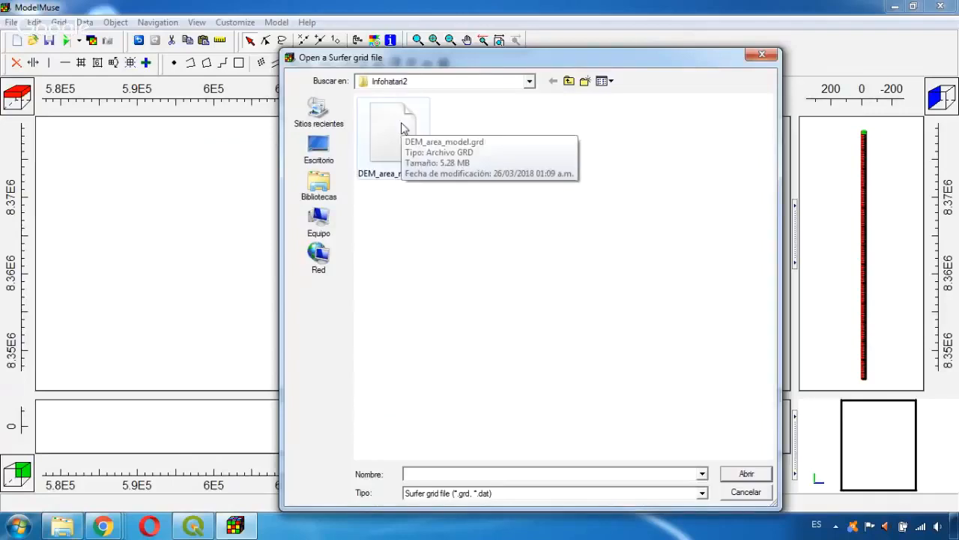
pyautogui.click(402, 129)
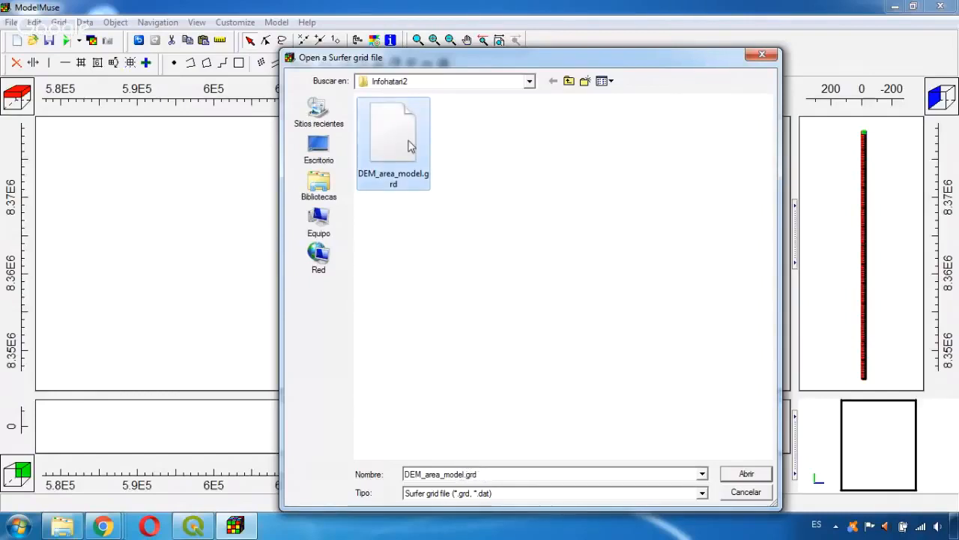
pyautogui.click(747, 480)
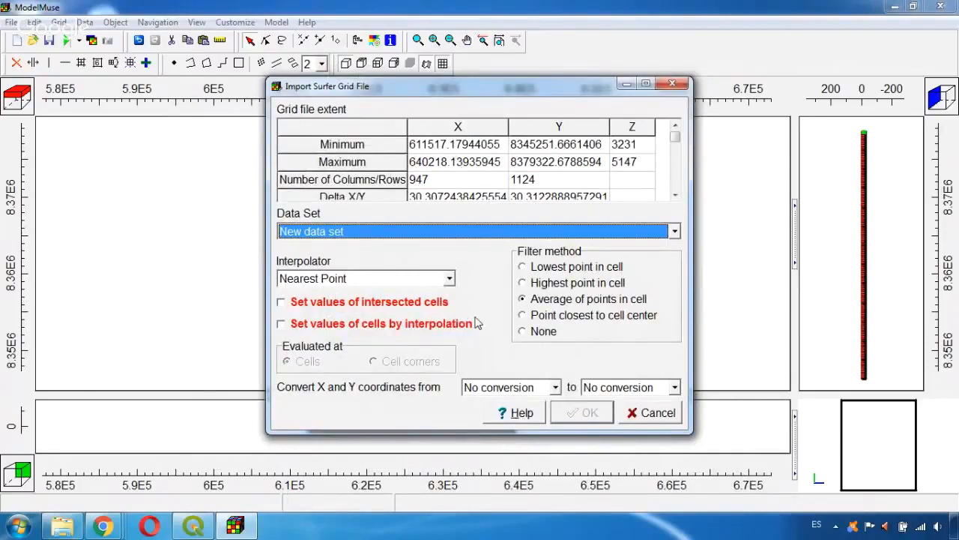
# - Import the DEM setting values of intersected cells and of cells by interpolation
pyautogui.moveTo(491, 90); pyautogui.dragTo(484, 74)
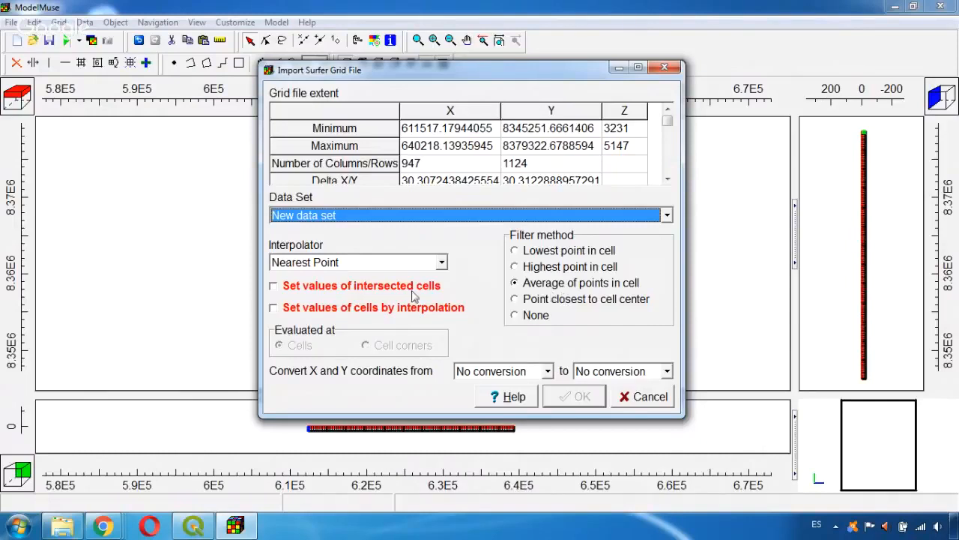
pyautogui.click(273, 288)
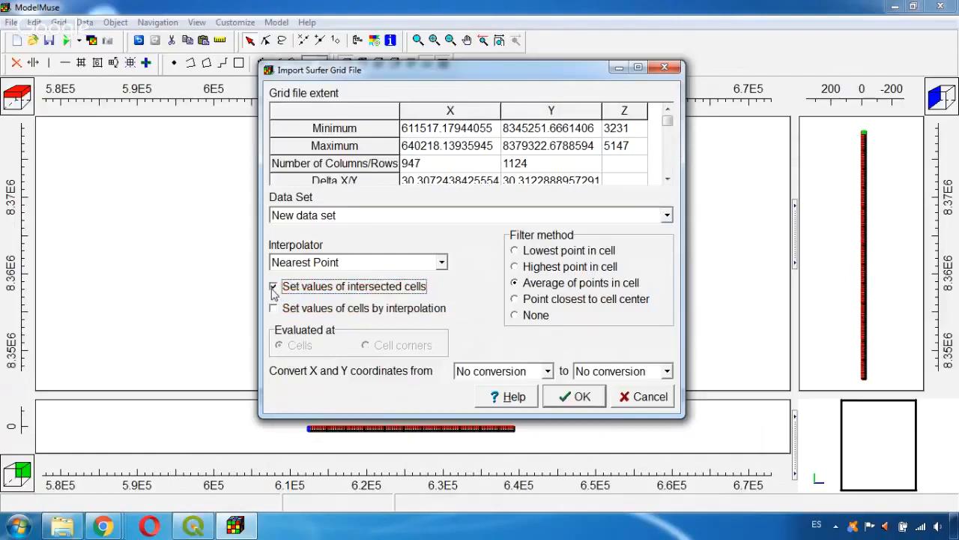
pyautogui.click(274, 310)
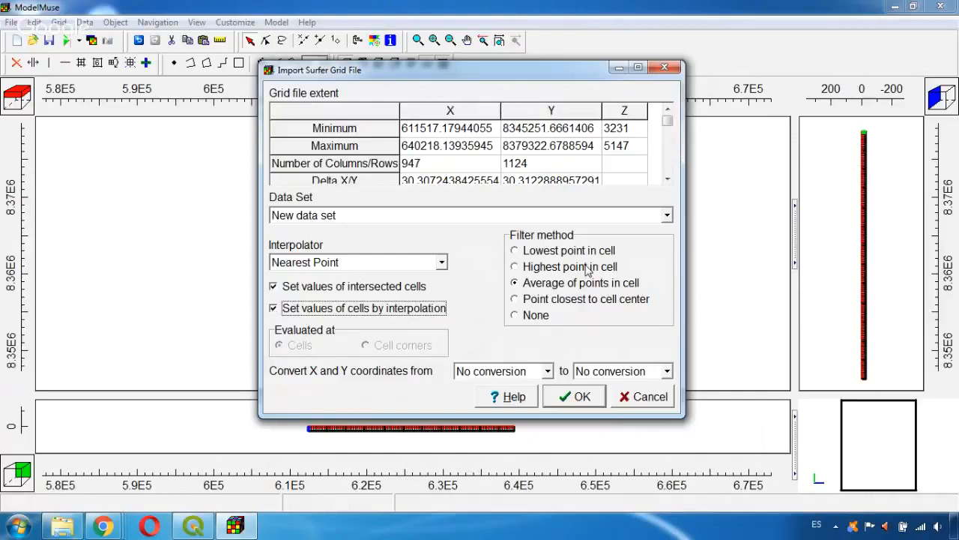
pyautogui.click(577, 402)
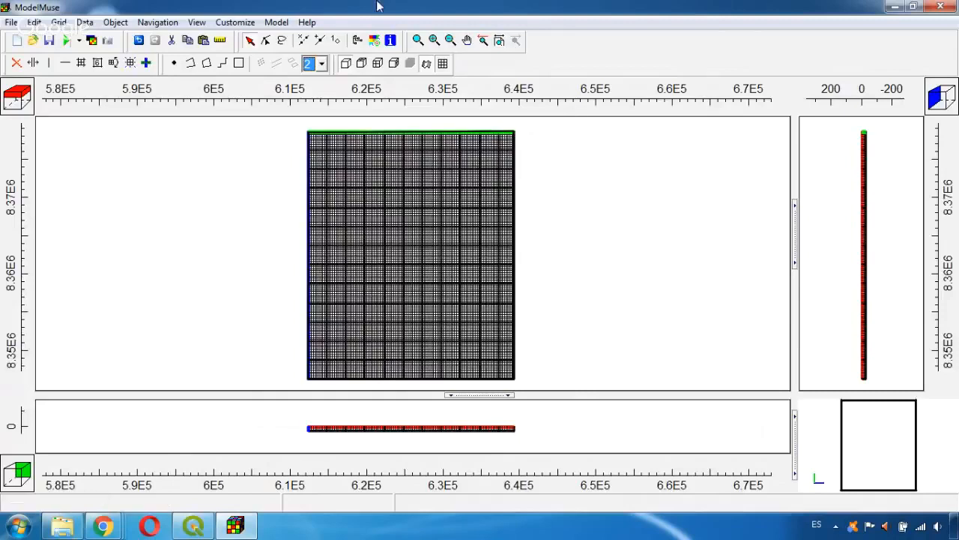
# - In Data Sets, select Required > Layer Definition > Model_Top and edit its formula
pyautogui.click(84, 22)
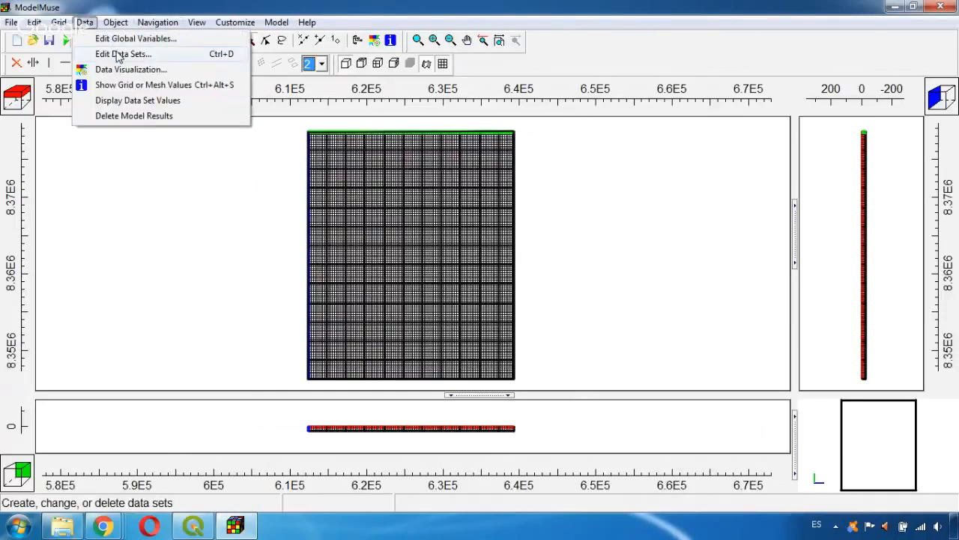
pyautogui.click(117, 58)
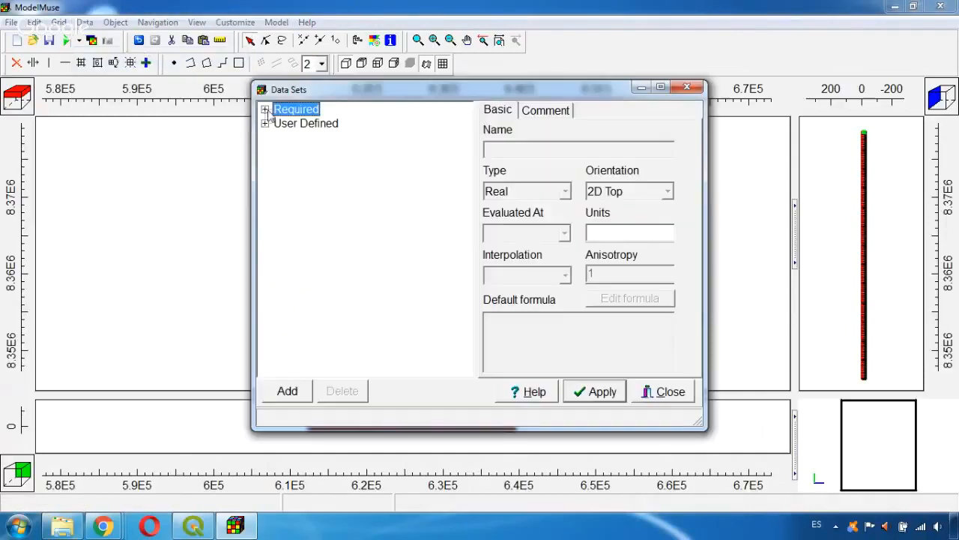
pyautogui.click(265, 110)
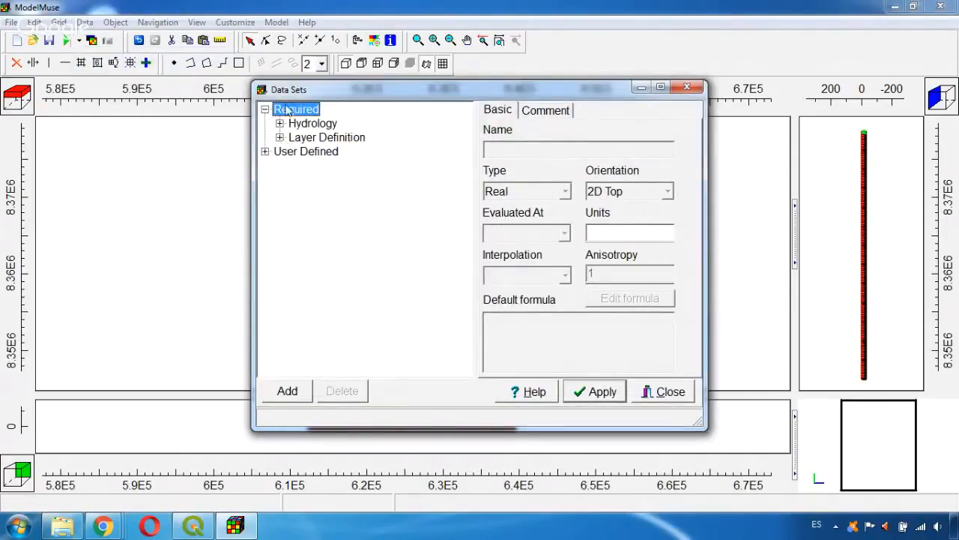
pyautogui.click(280, 137)
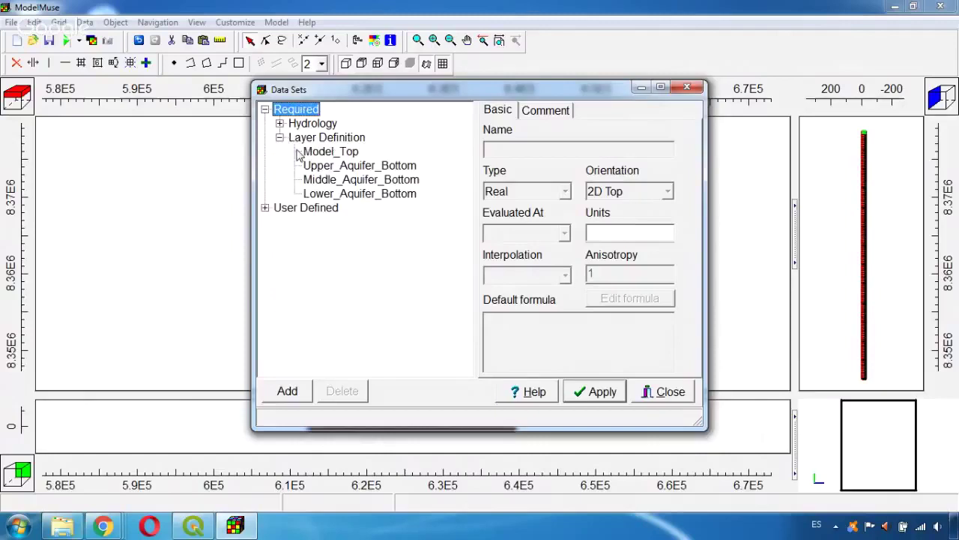
pyautogui.click(337, 152)
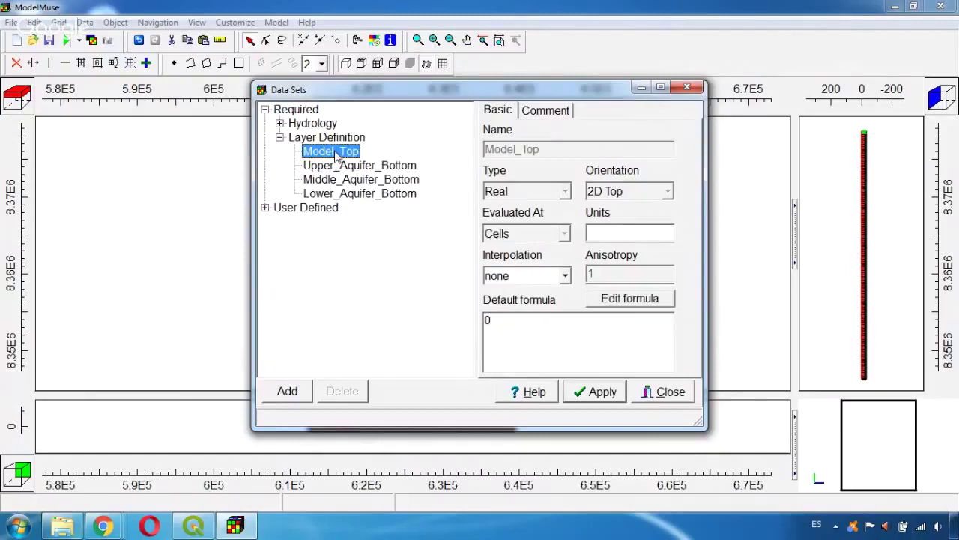
pyautogui.click(629, 298)
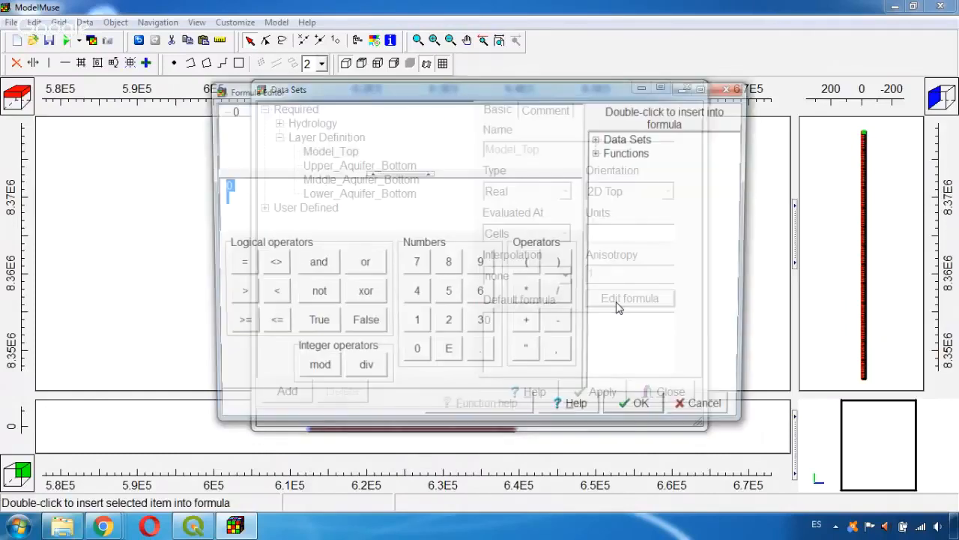
# - Set the Model_Top formula to the imported DEM_area_model_Grd_Z data set
pyautogui.click(600, 138)
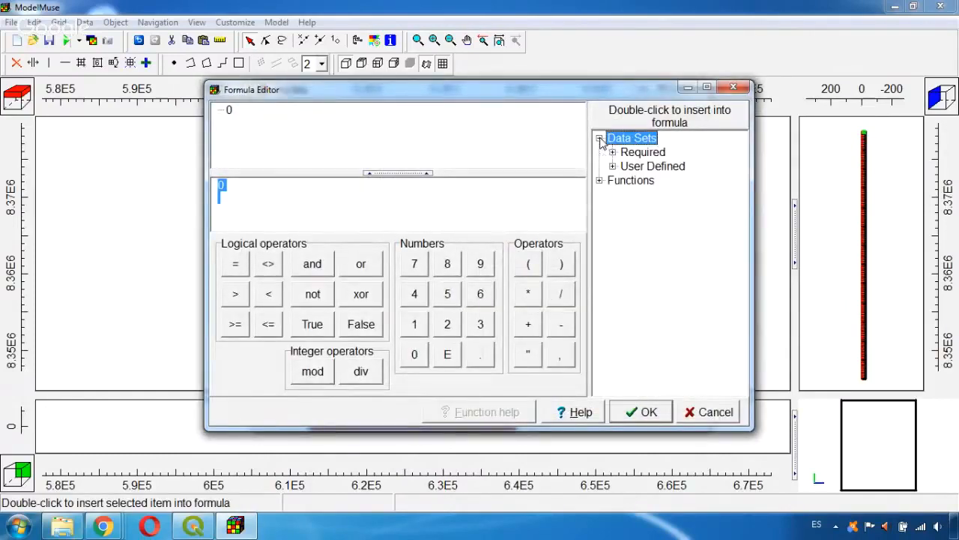
pyautogui.click(614, 166)
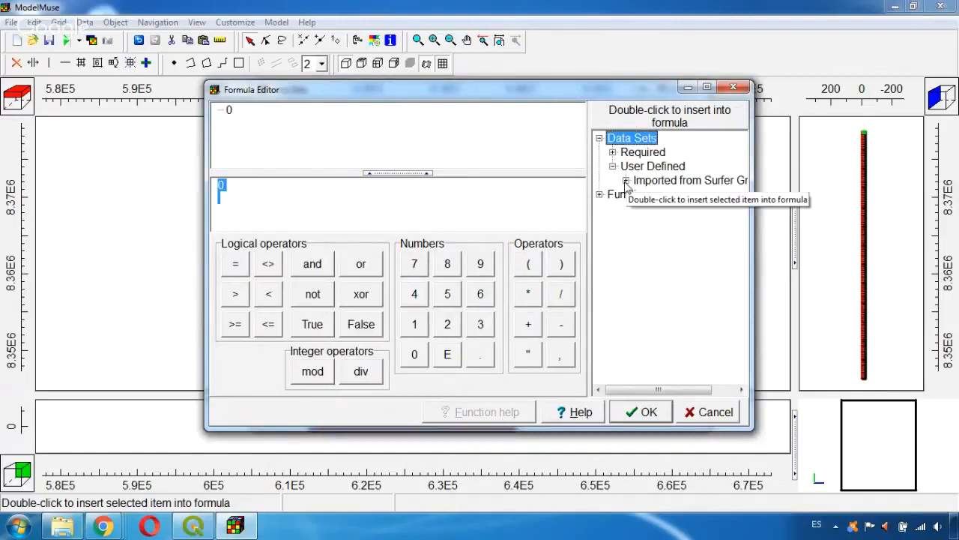
pyautogui.click(626, 181)
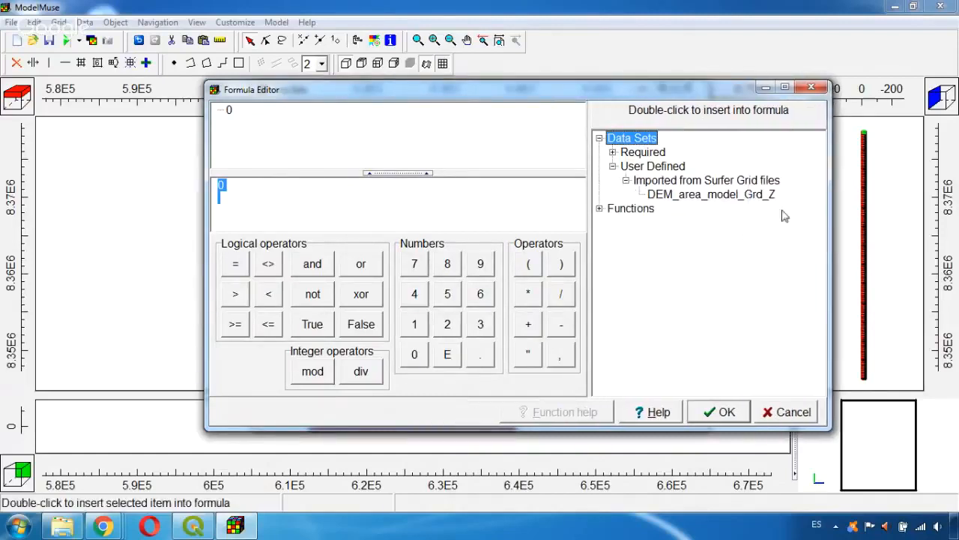
pyautogui.click(766, 196)
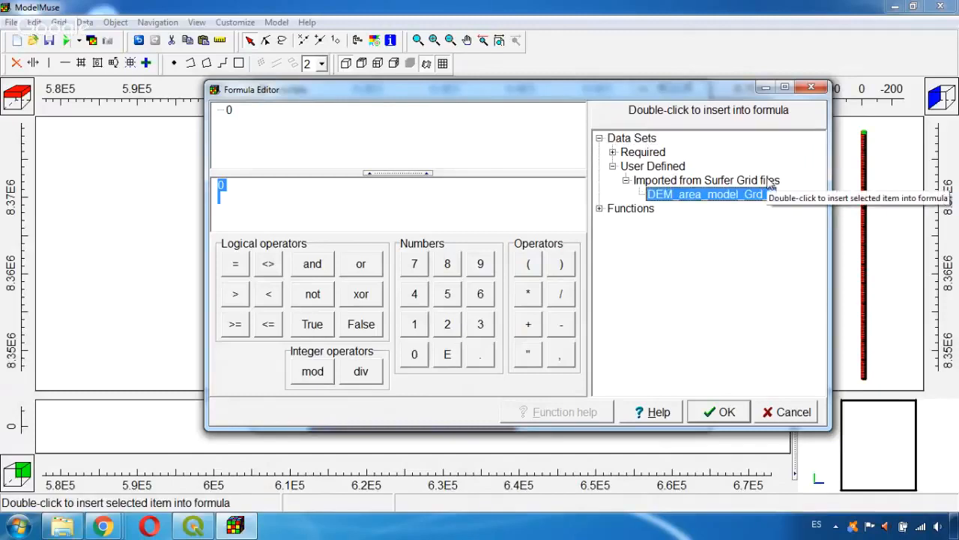
pyautogui.doubleClick(716, 196)
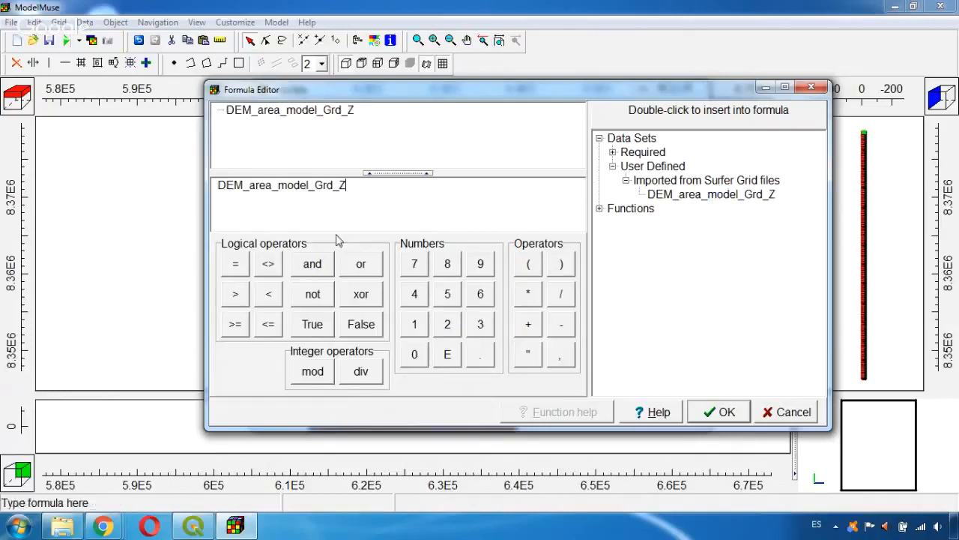
pyautogui.click(726, 415)
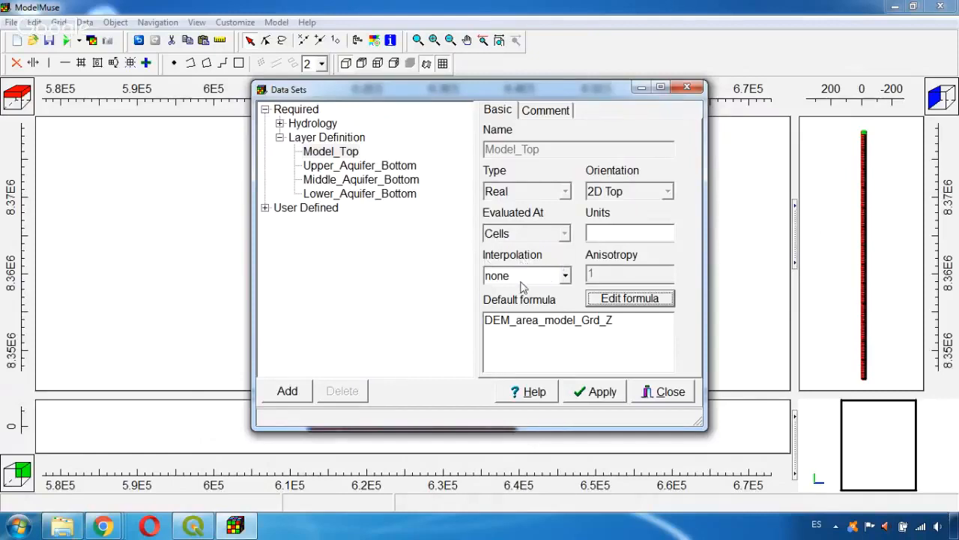
# - Give Model_Top Nearest Point interpolation, apply it, and close the Data Sets window
pyautogui.click(522, 284)
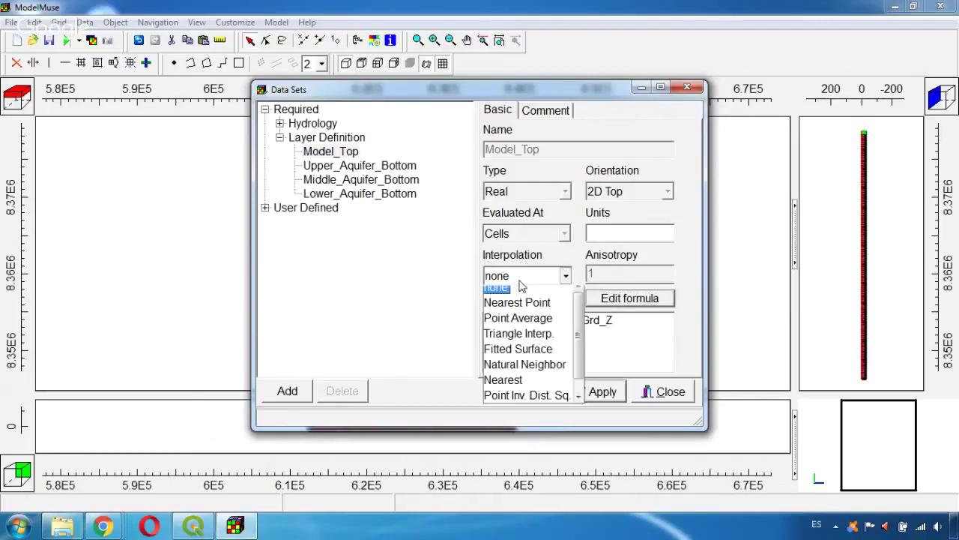
pyautogui.click(535, 314)
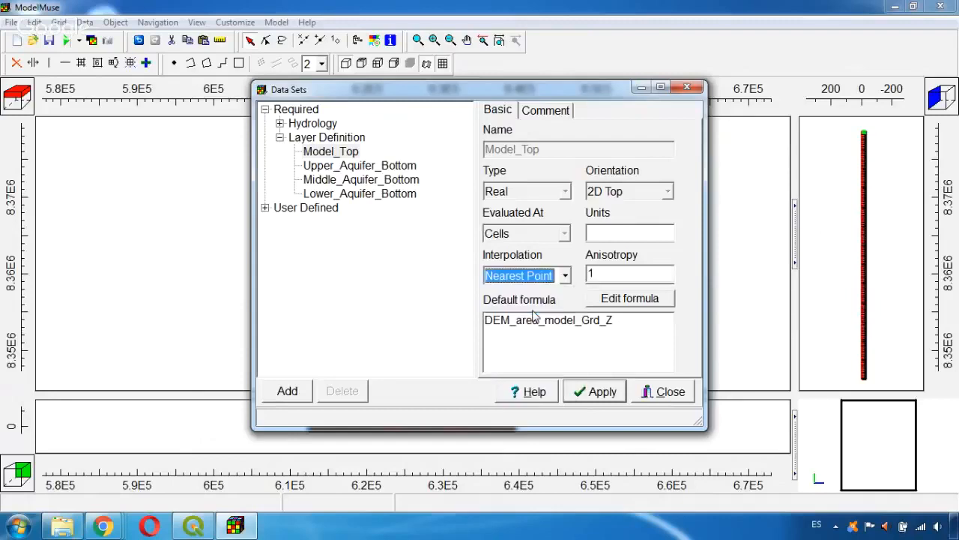
pyautogui.click(609, 399)
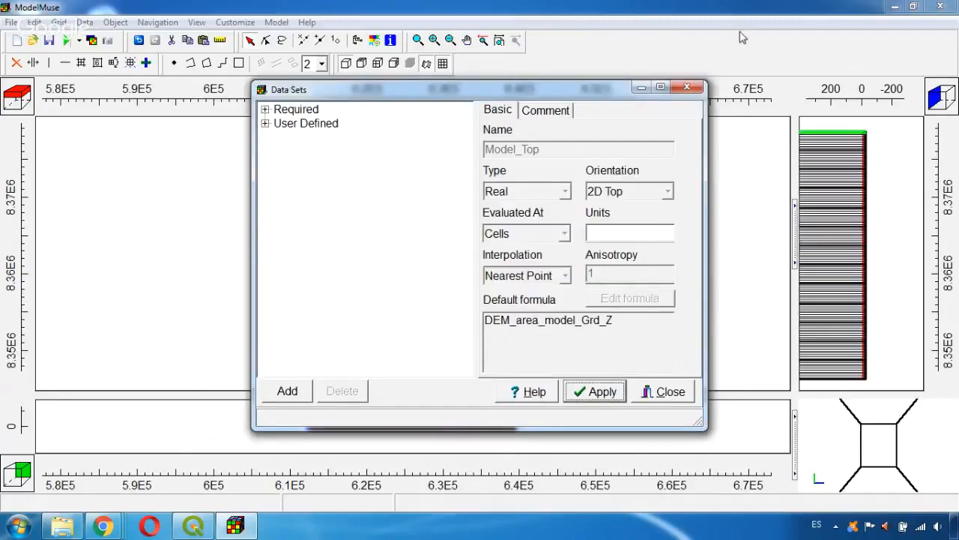
pyautogui.click(687, 89)
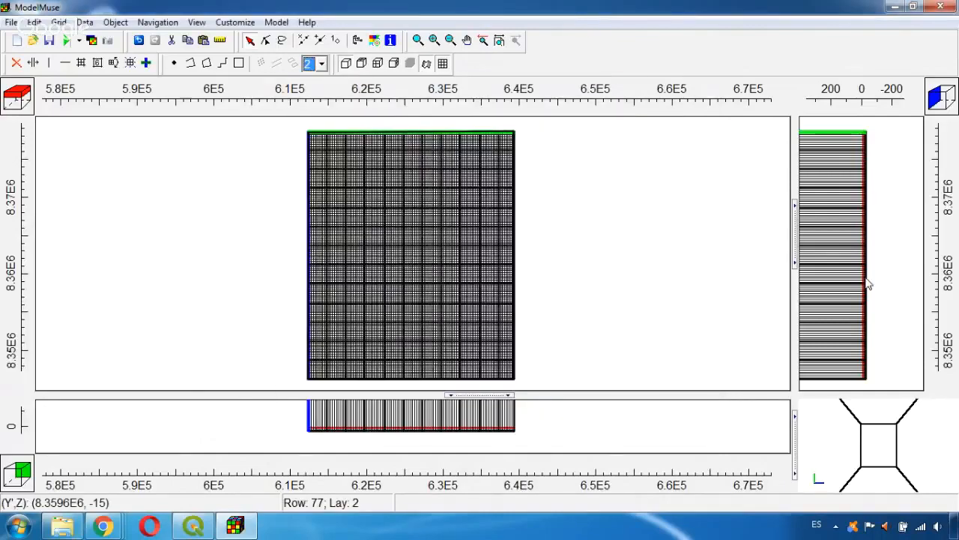
pyautogui.moveTo(480, 401); pyautogui.dragTo(481, 387)
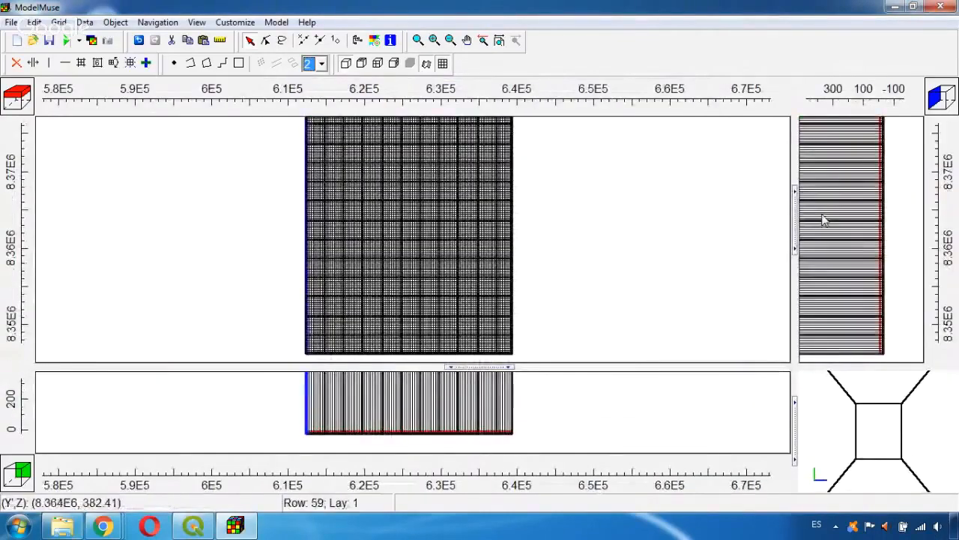
pyautogui.moveTo(795, 225); pyautogui.dragTo(681, 224)
pyautogui.scroll(-2, 760, 207)
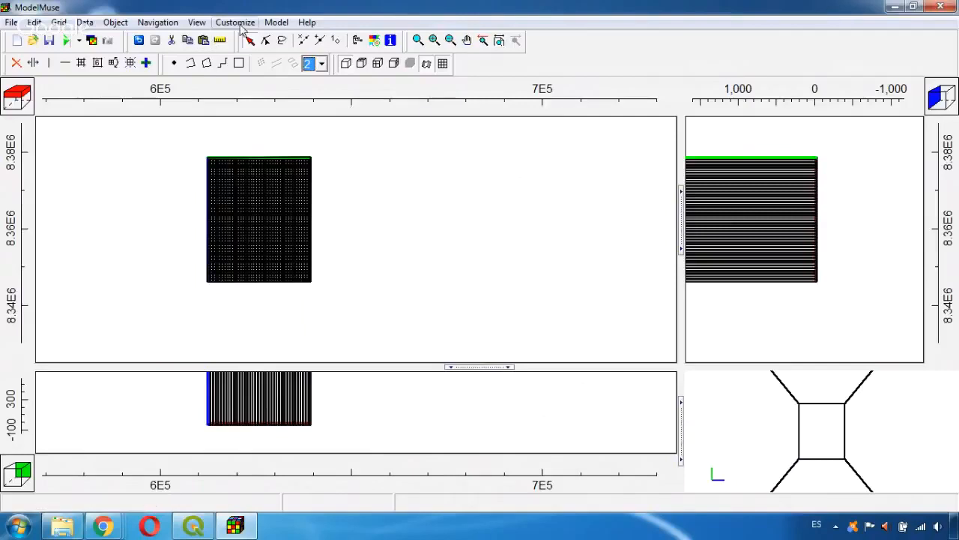
# - Set the vertical exaggeration to 2 via the View menu
pyautogui.click(198, 24)
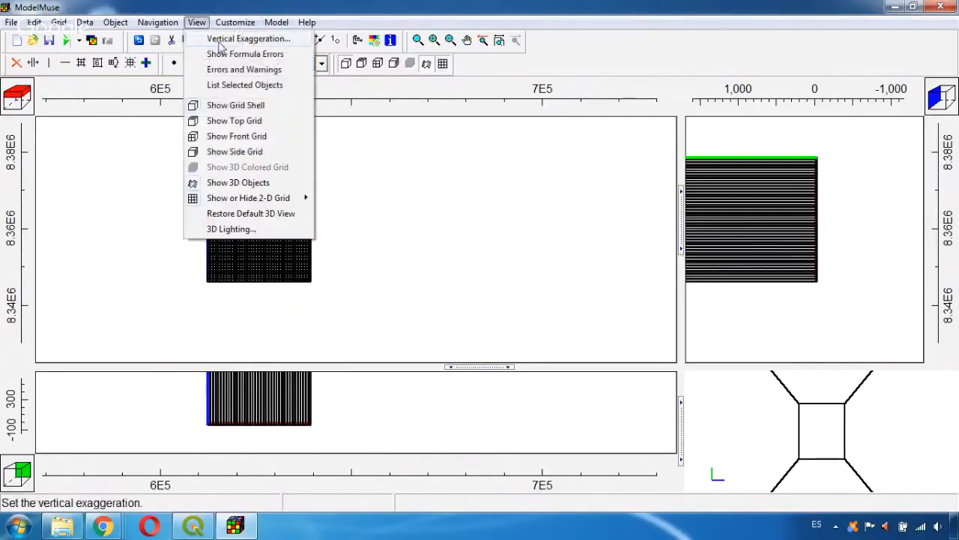
pyautogui.click(227, 42)
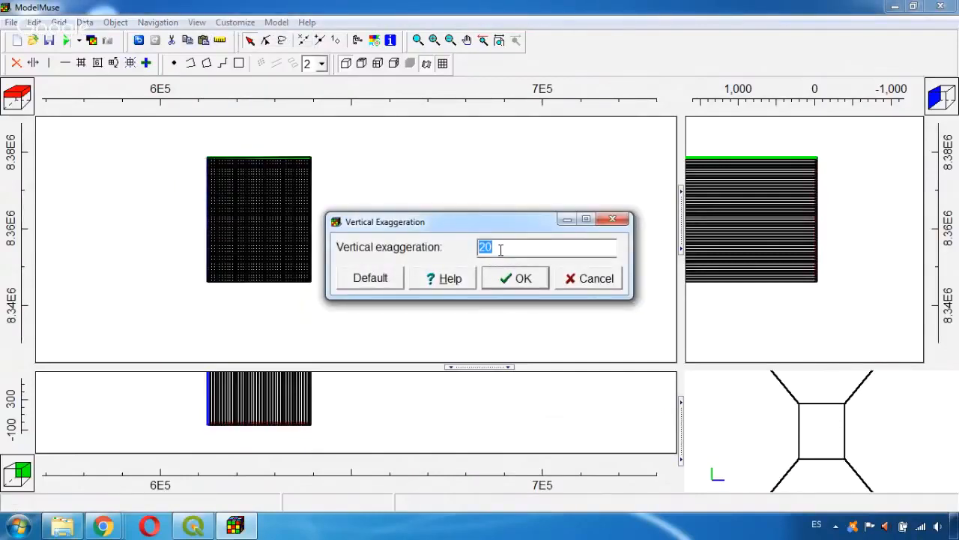
pyautogui.write('2')
pyautogui.click(523, 279)
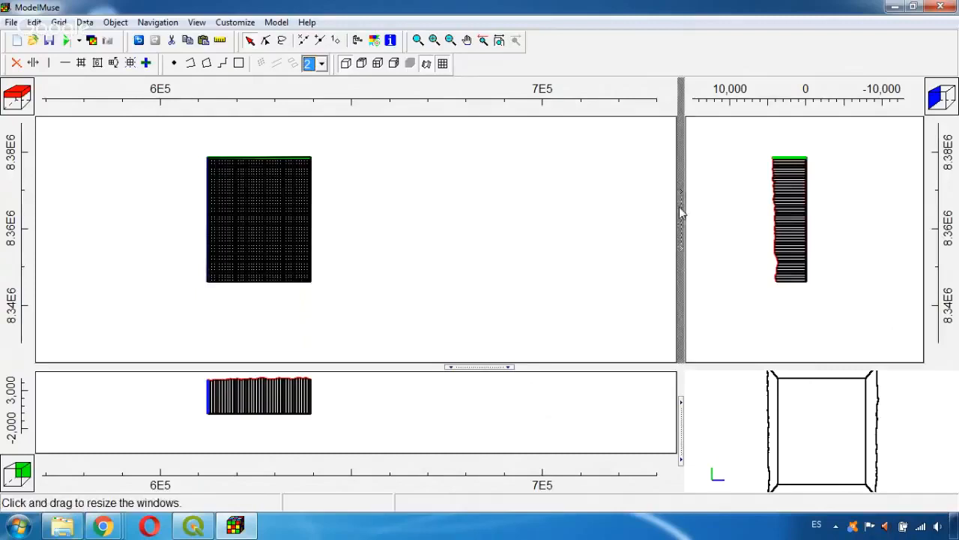
# - Resize the panes and pan/zoom to frame the grid's DEM-shaped top profile
pyautogui.moveTo(681, 210); pyautogui.dragTo(592, 210)
pyautogui.click(467, 40)
pyautogui.moveTo(737, 231); pyautogui.dragTo(694, 255)
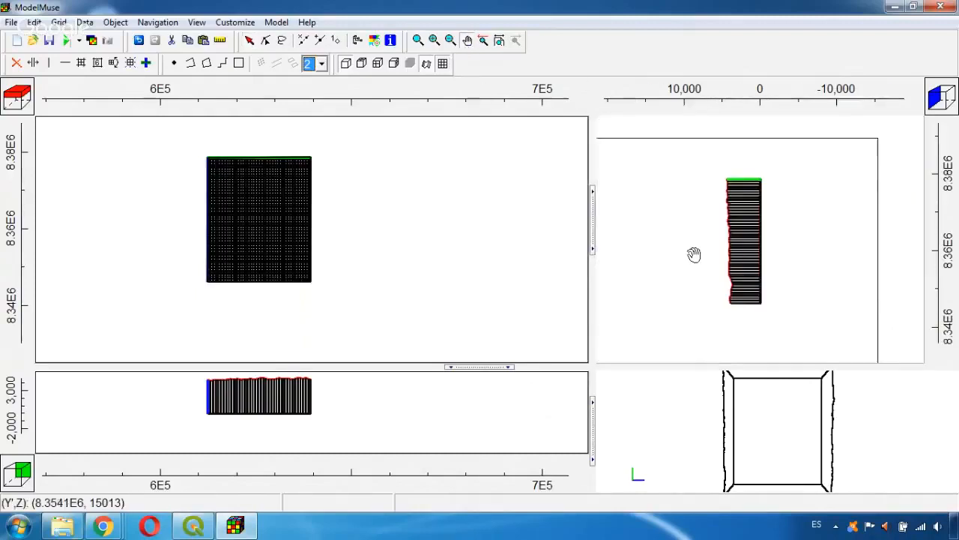
pyautogui.scroll(2, 710, 245)
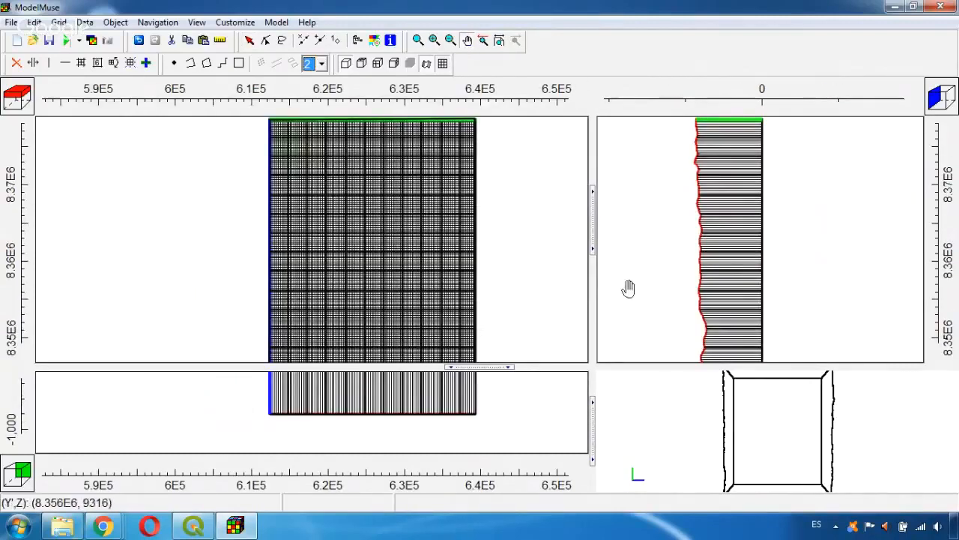
pyautogui.moveTo(490, 397)
pyautogui.mouseDown()
pyautogui.moveTo(477, 410)
pyautogui.moveTo(482, 380)
pyautogui.mouseUp()
pyautogui.moveTo(722, 203); pyautogui.dragTo(670, 204)
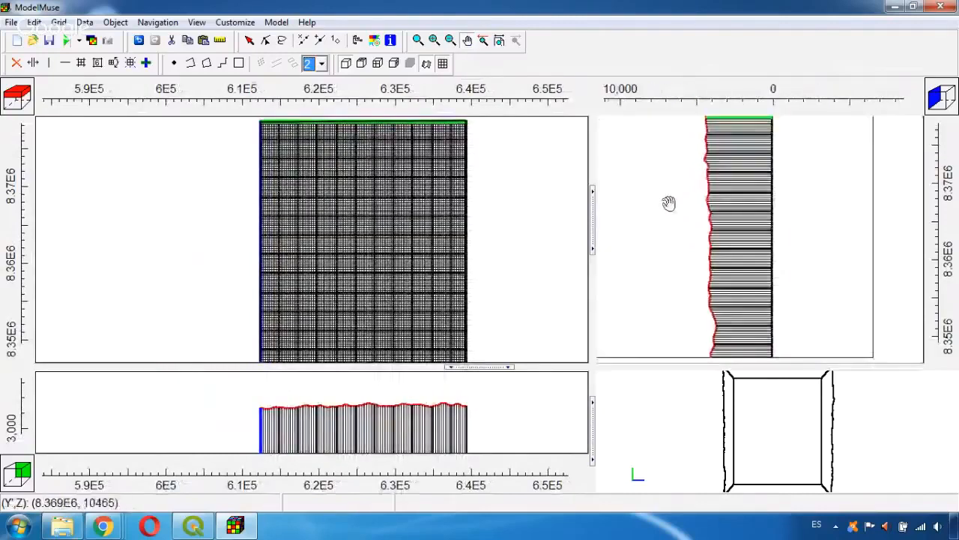
pyautogui.moveTo(434, 378); pyautogui.dragTo(475, 413)
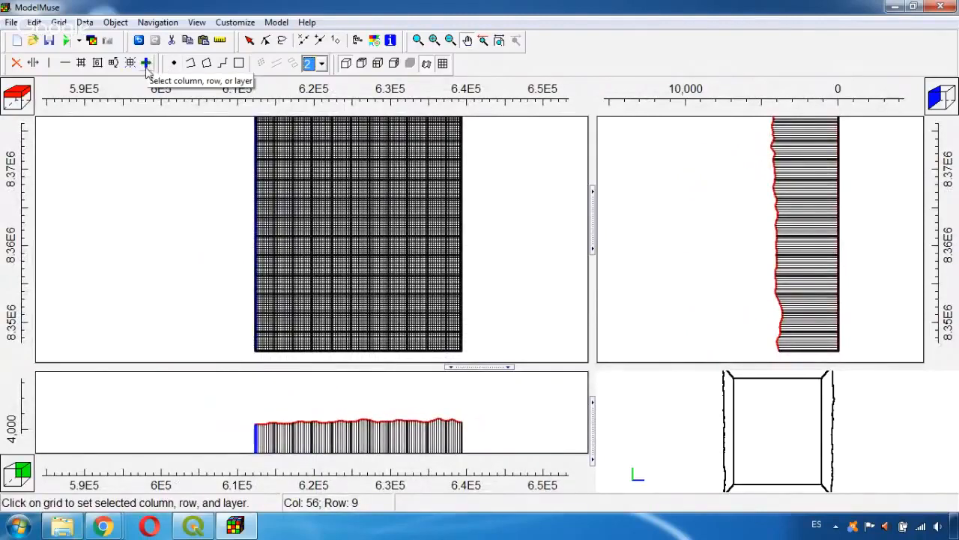
# - Select a column, row and layer on the grid with the selection tool
pyautogui.click(147, 66)
pyautogui.click(312, 182)
pyautogui.click(332, 208)
pyautogui.moveTo(350, 229)
pyautogui.mouseDown()
pyautogui.moveTo(437, 330)
pyautogui.moveTo(356, 251)
pyautogui.moveTo(293, 146)
pyautogui.mouseUp()
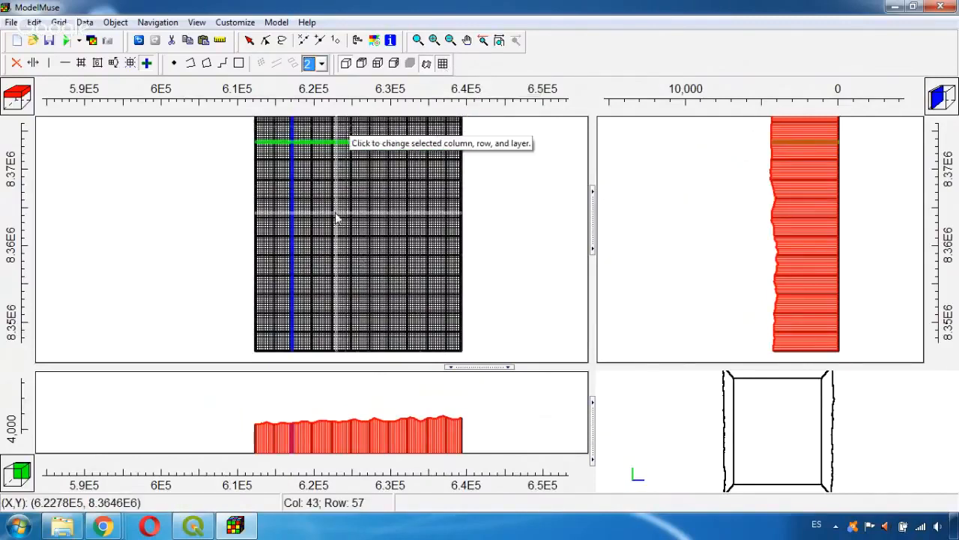
# - Set the grid lines to Show Exterior so only the outline is drawn
pyautogui.click(443, 63)
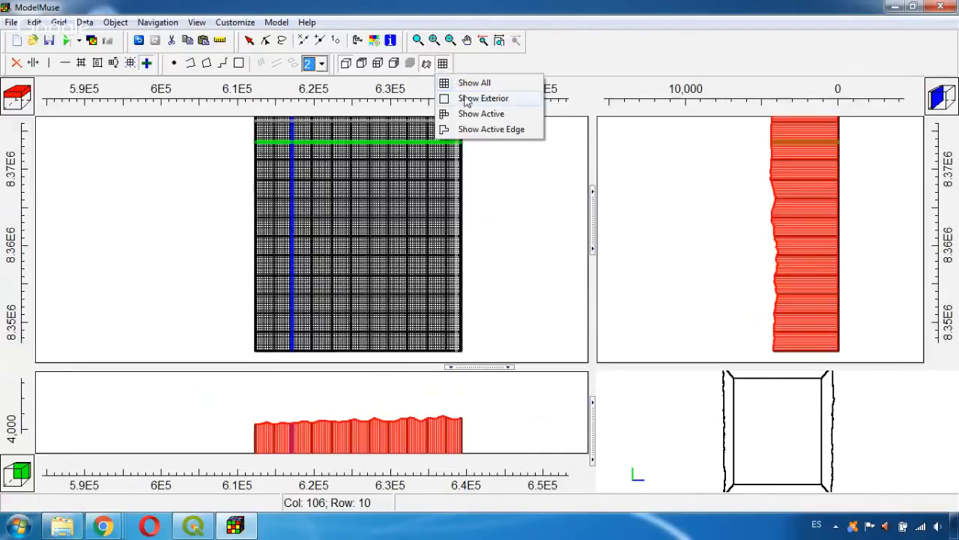
pyautogui.click(466, 101)
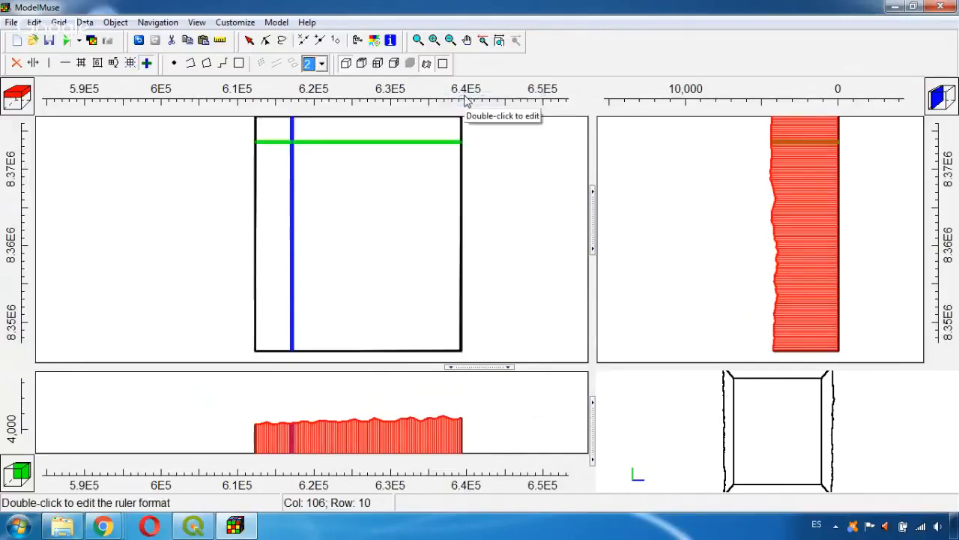
# - Colour the grid by Required > Layer Definition > Model_Top with the Rainbow scheme and apply
pyautogui.click(375, 41)
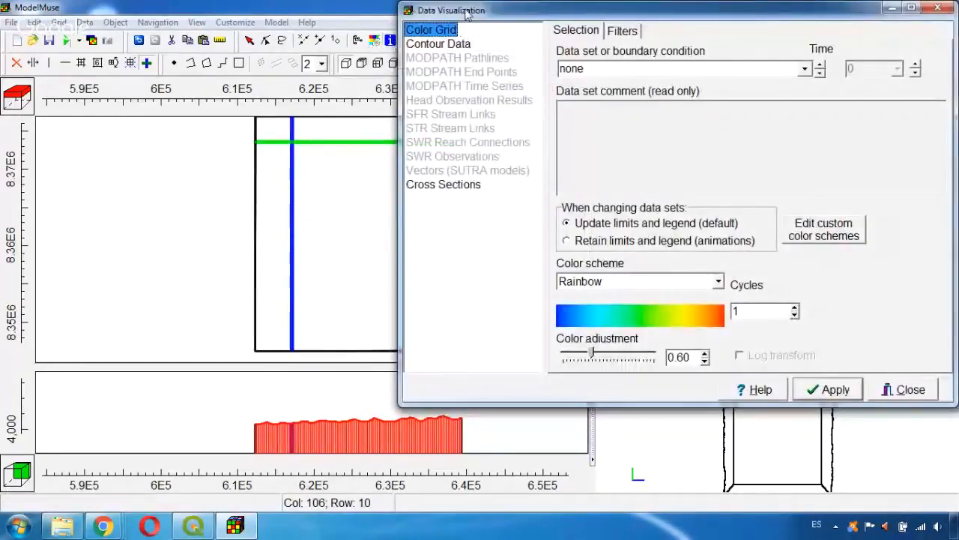
pyautogui.moveTo(466, 14); pyautogui.dragTo(424, 24)
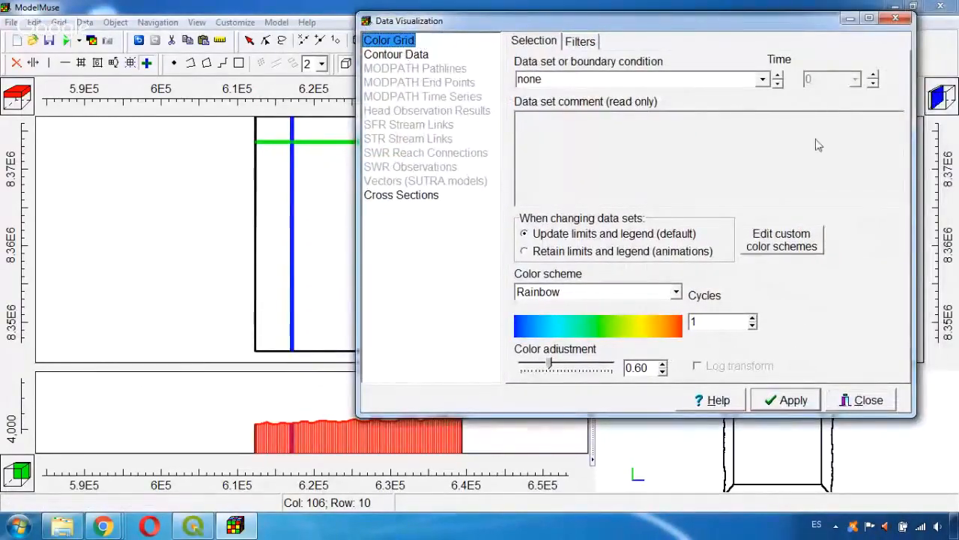
pyautogui.click(763, 84)
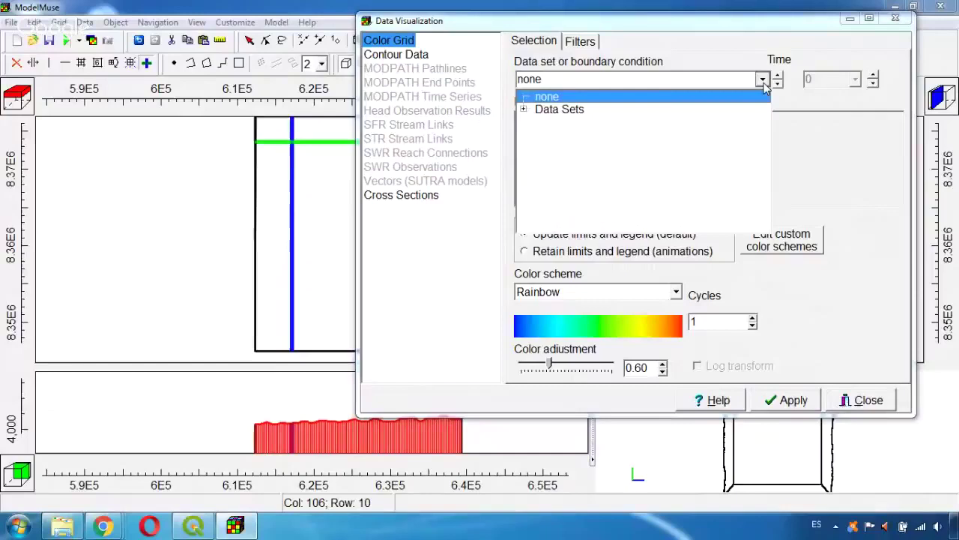
pyautogui.click(523, 110)
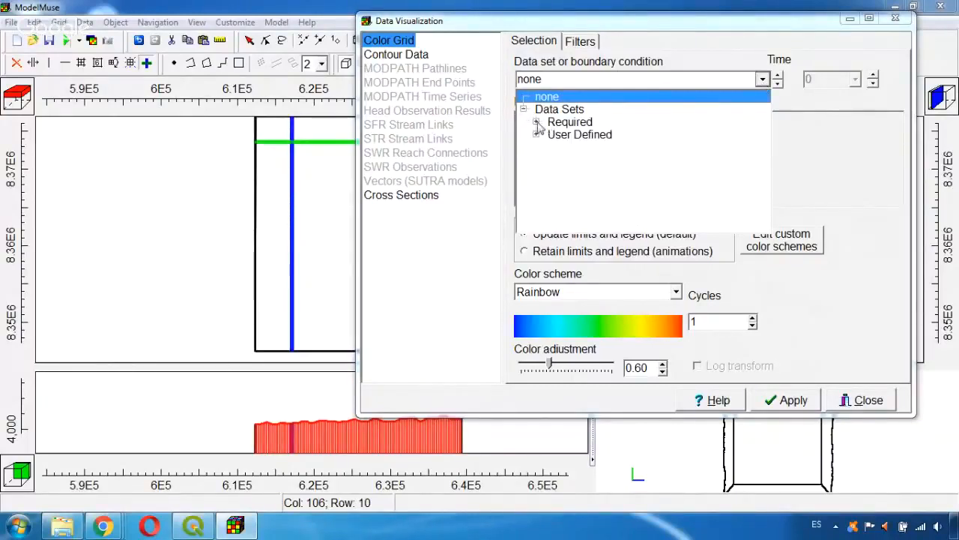
pyautogui.click(536, 122)
pyautogui.click(549, 147)
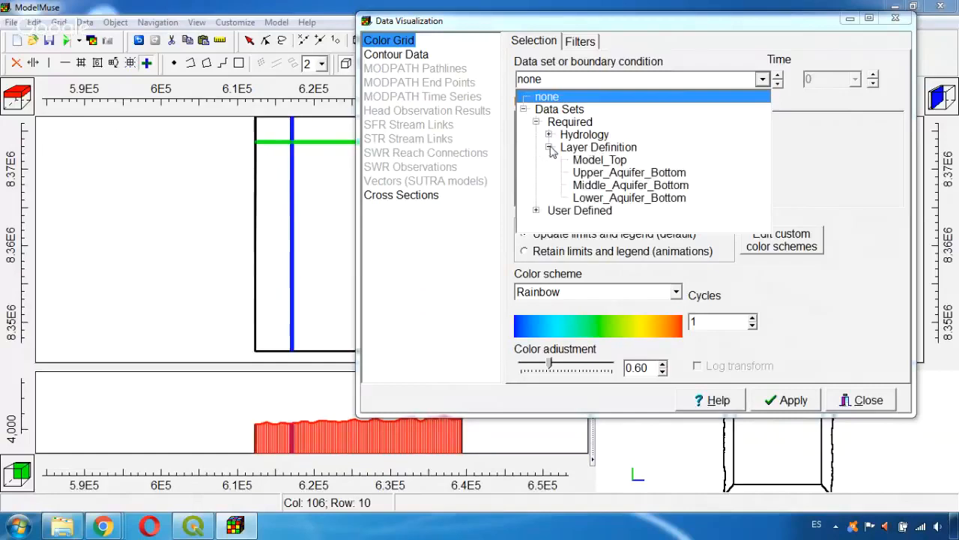
pyautogui.click(608, 159)
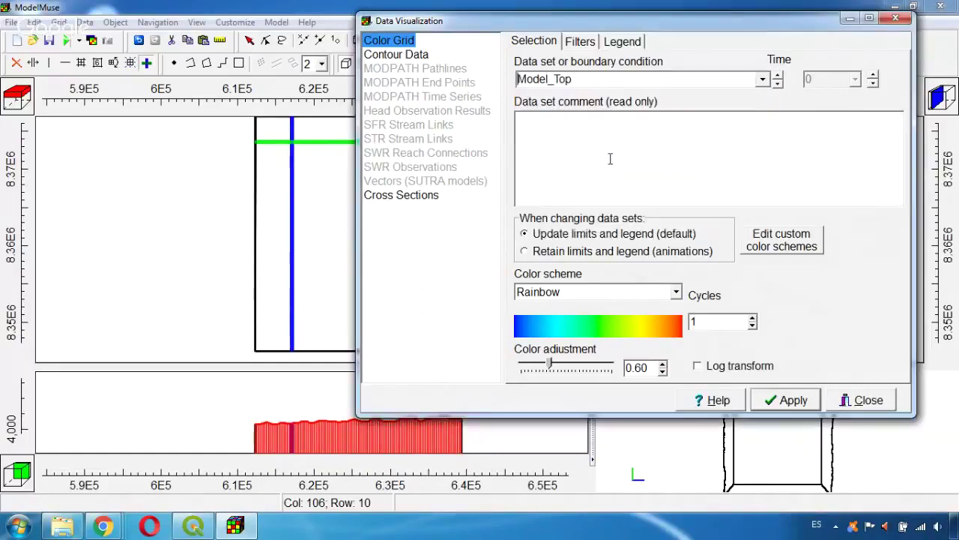
pyautogui.click(795, 398)
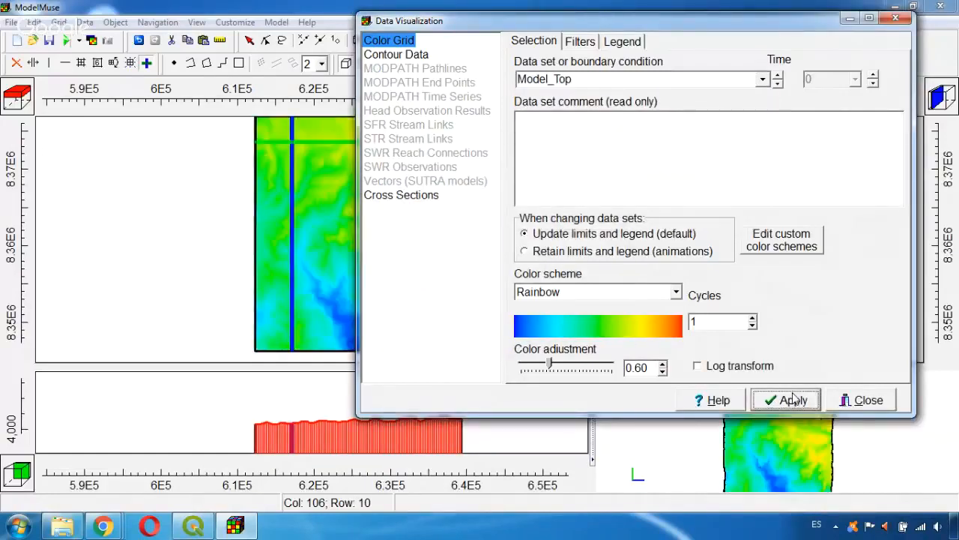
pyautogui.click(904, 25)
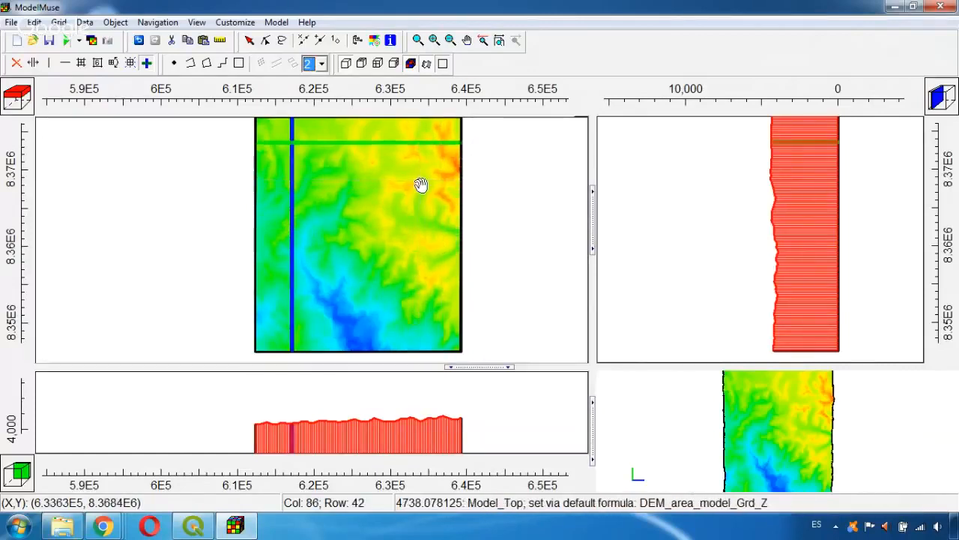
# - Select a grid row slightly further south, around column 56, row 38
pyautogui.click(387, 159)
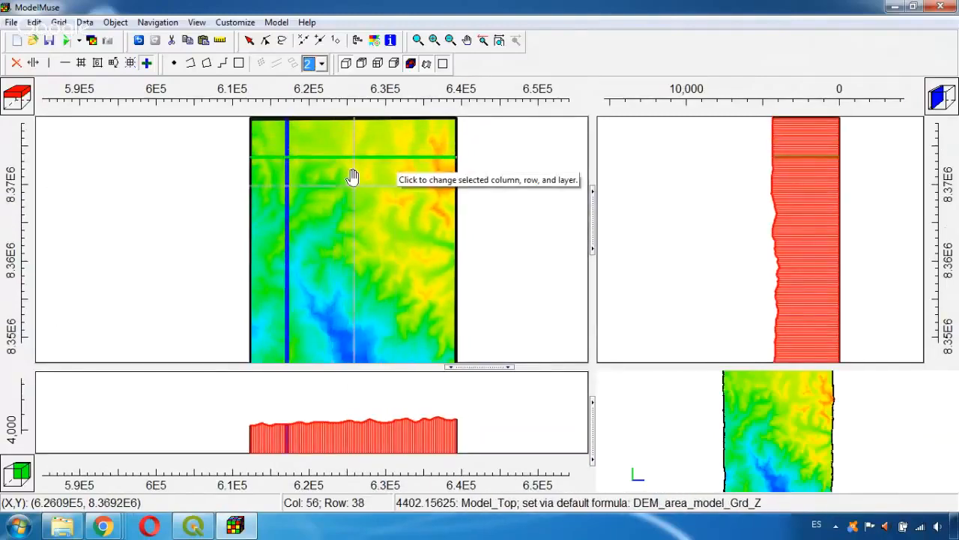